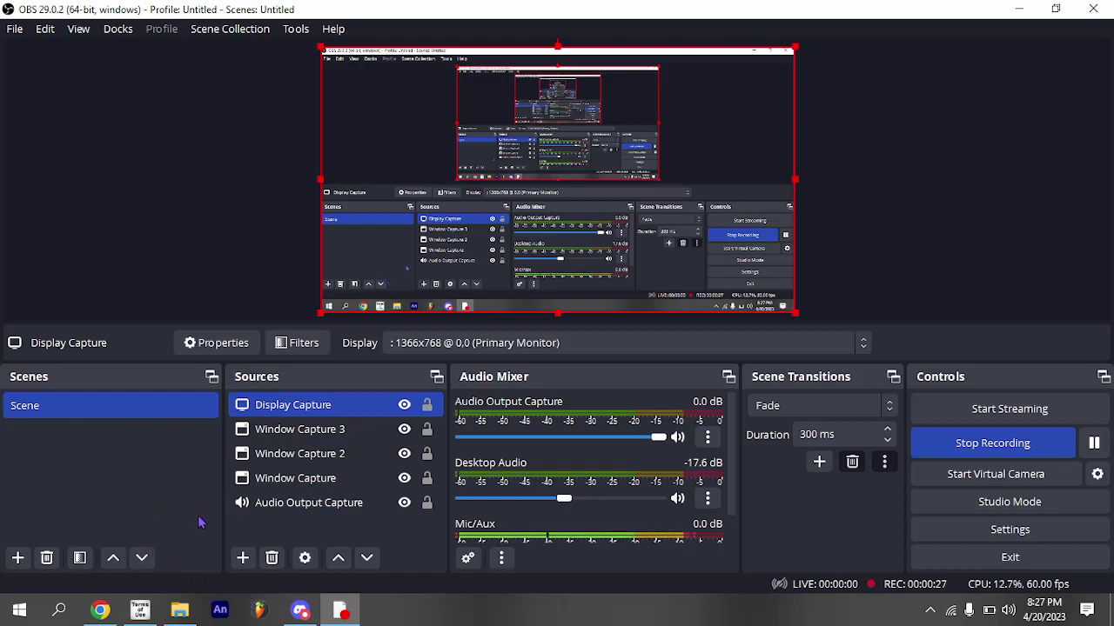
- Switch to FL Studio and continue in trial mode
mouse_move(100, 612)
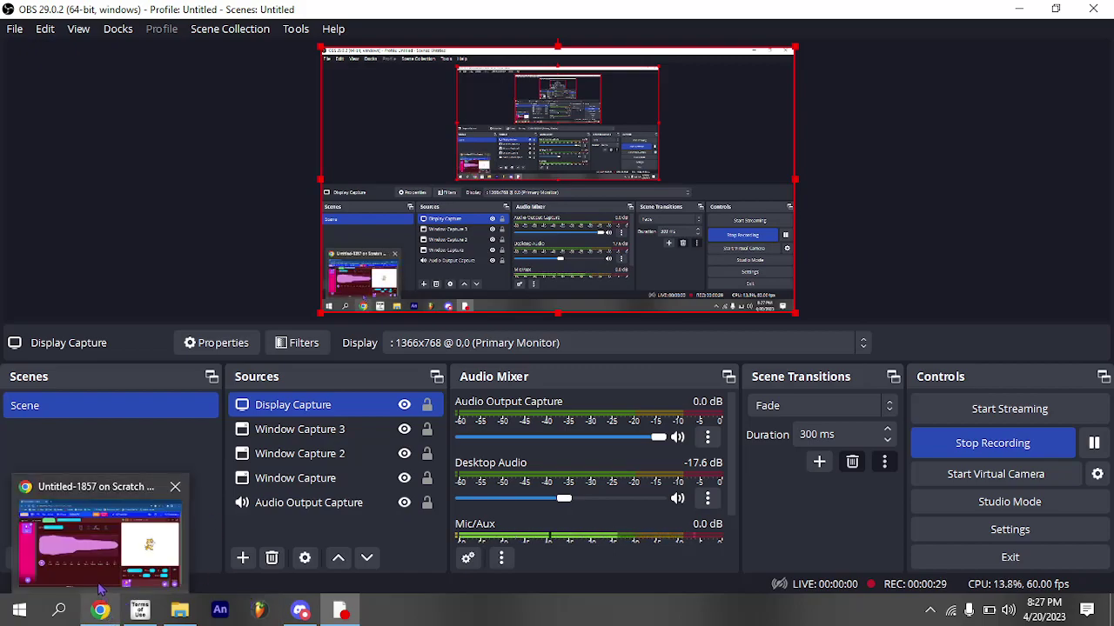
click(112, 565)
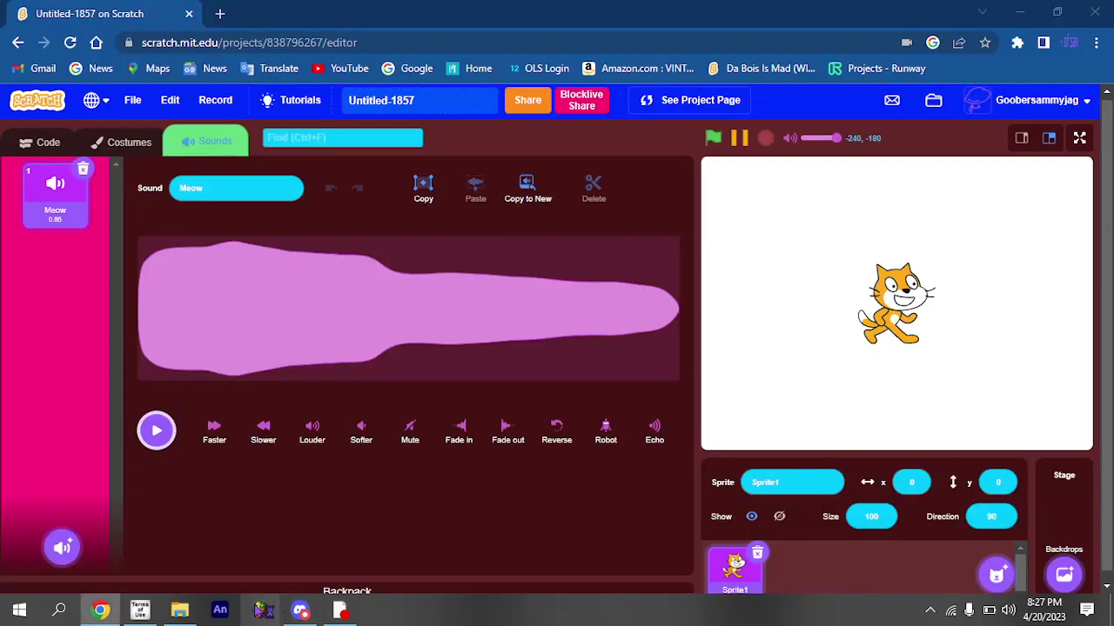
click(261, 611)
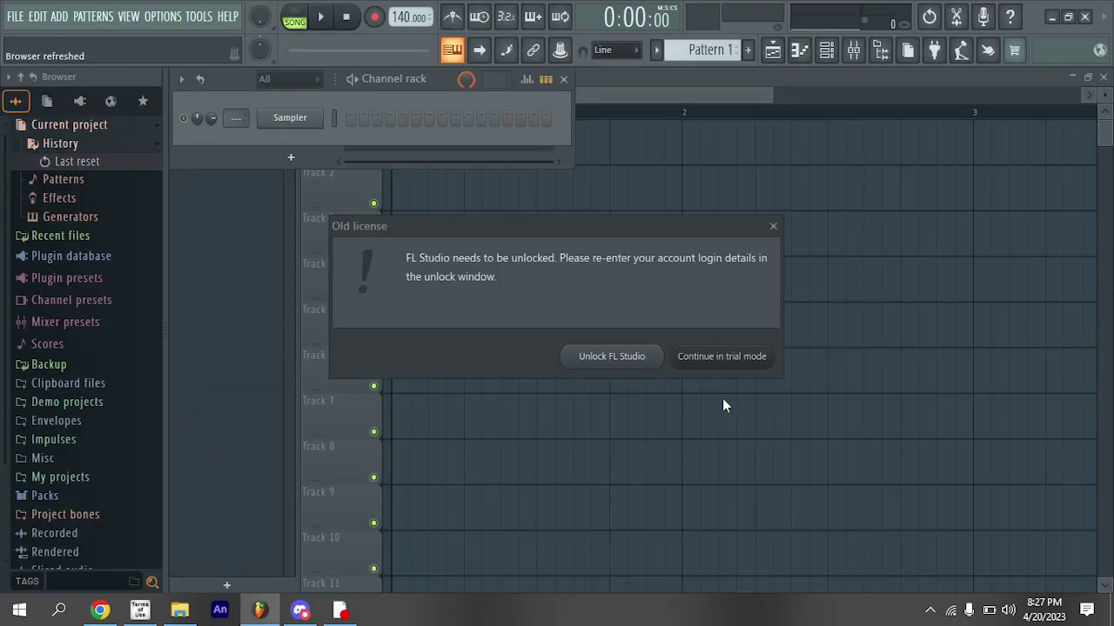
click(738, 358)
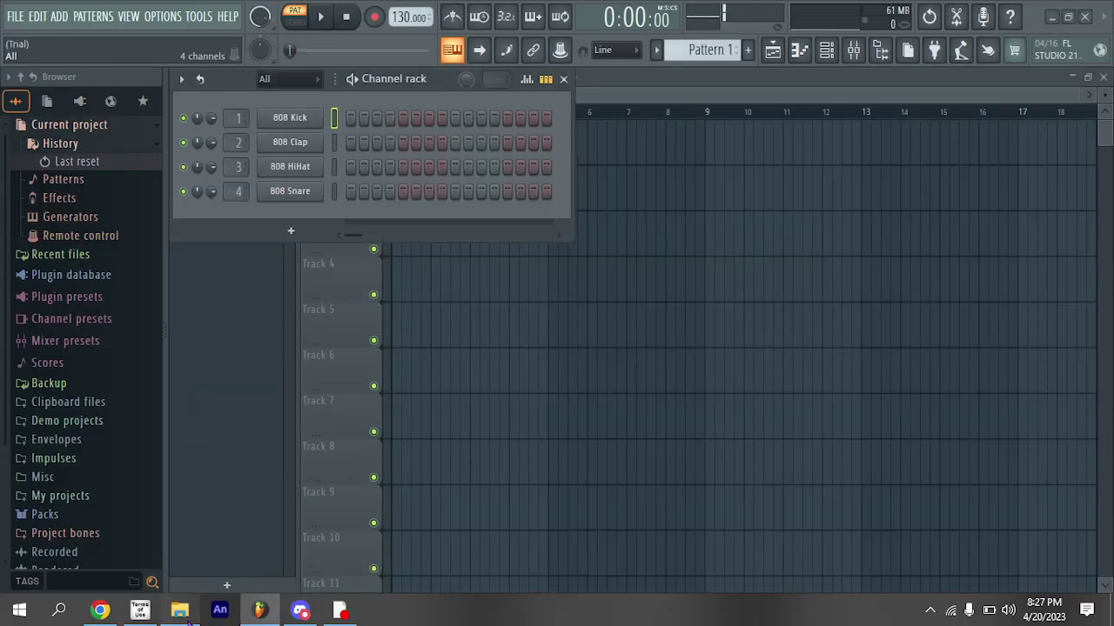
- Add the Sonic Adventure DX Tails Voice Clips audio file from Downloads to the playlist, placing it at the start of Track 1
click(180, 610)
click(65, 336)
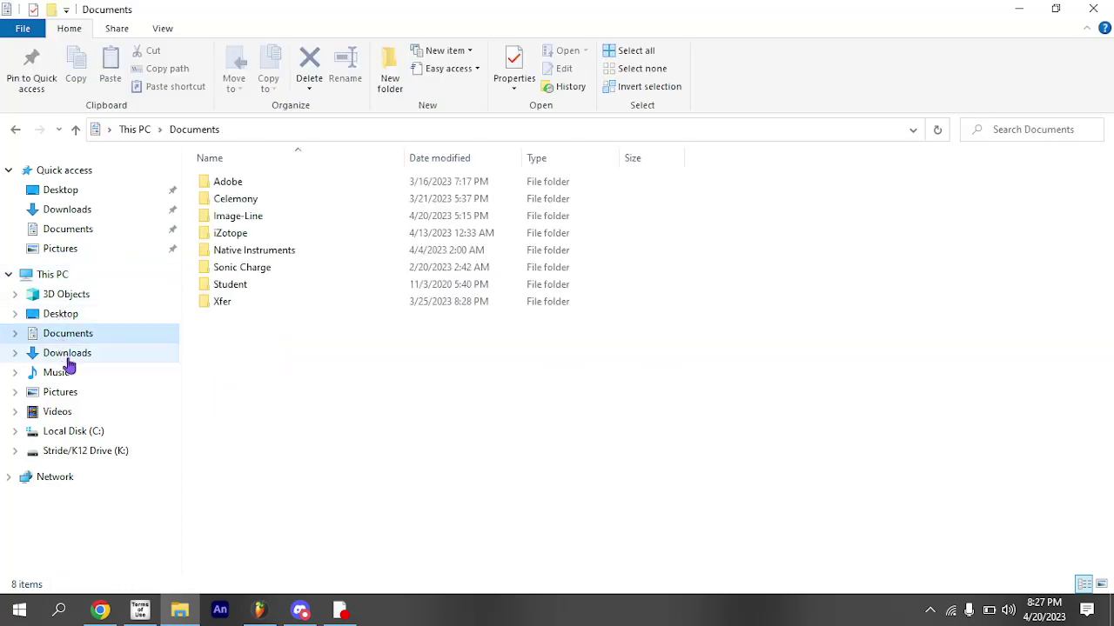
click(67, 355)
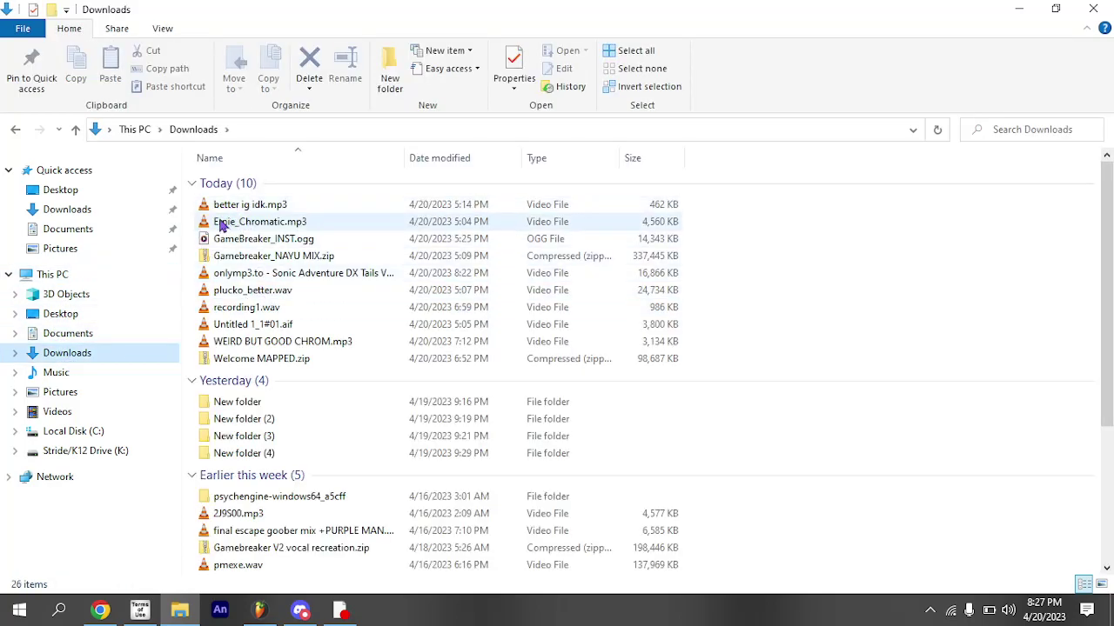
click(233, 279)
drag(305, 344, 477, 467)
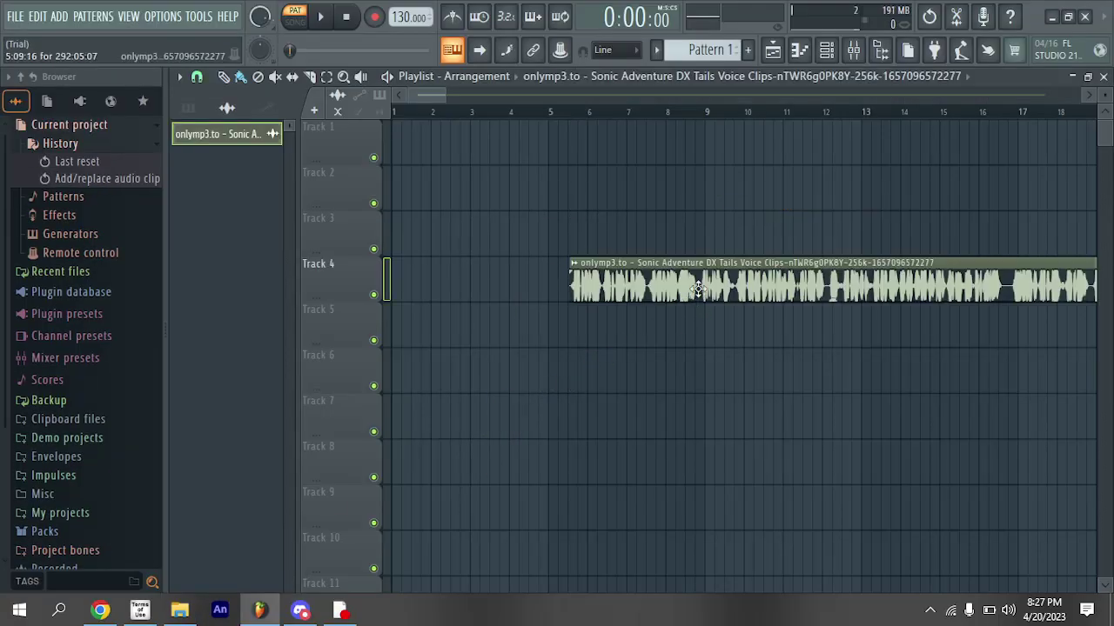
drag(680, 268, 501, 131)
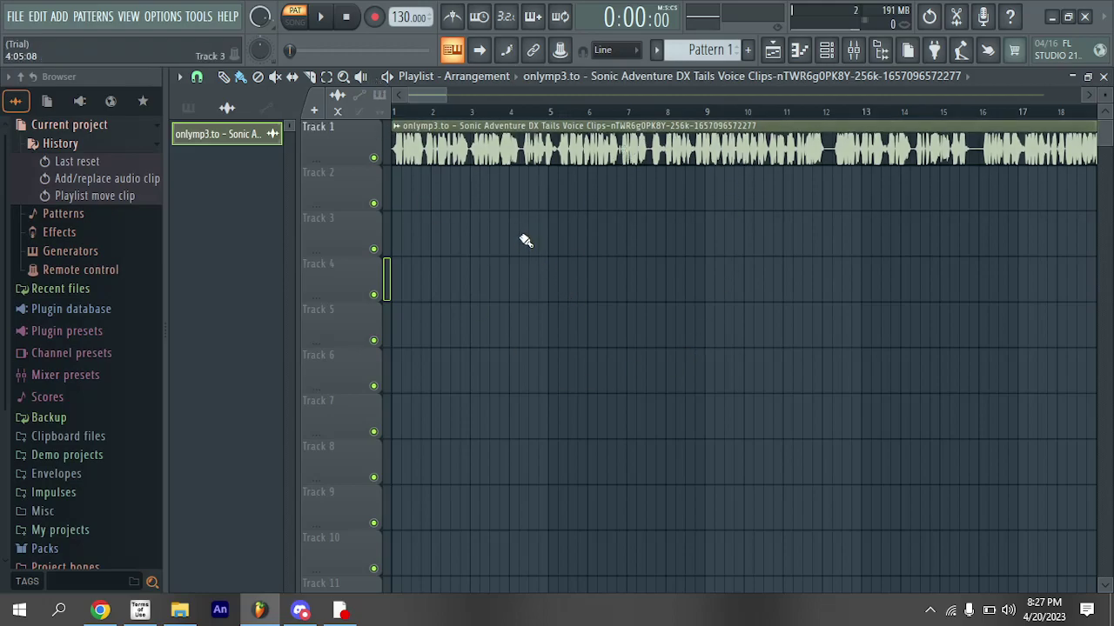
- Switch playback to song mode and listen to the beginning of the voice clip
scroll(398, 145, up, 4)
key(space)
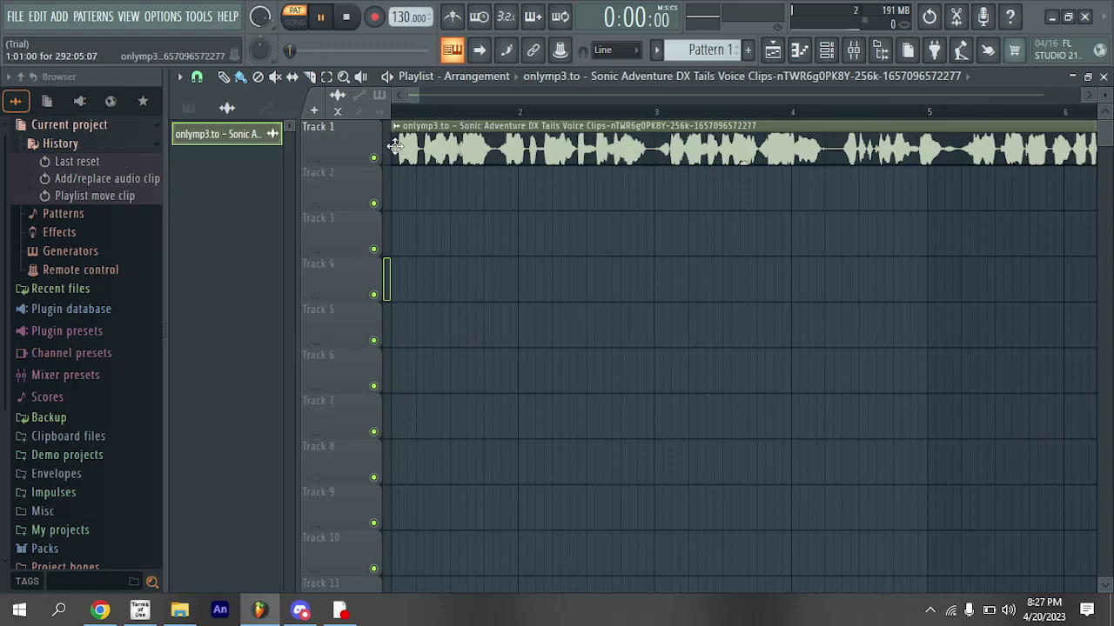
click(294, 21)
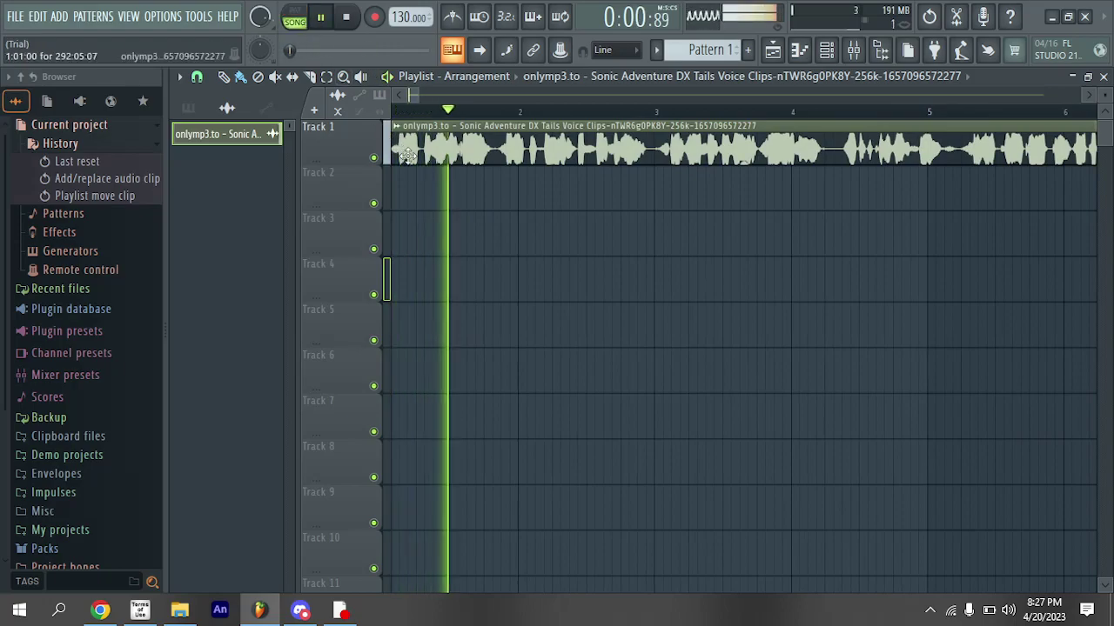
key(space)
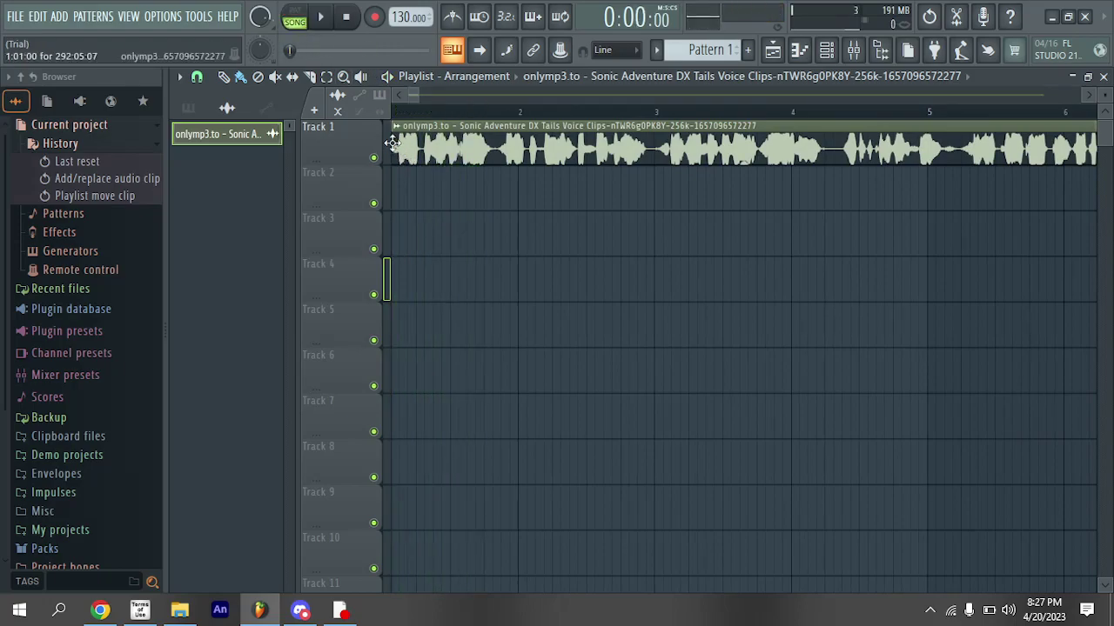
- Trim the silence off the start of the voice clip and move it back to the beginning of Track 1
drag(393, 143, 416, 145)
drag(414, 100, 409, 99)
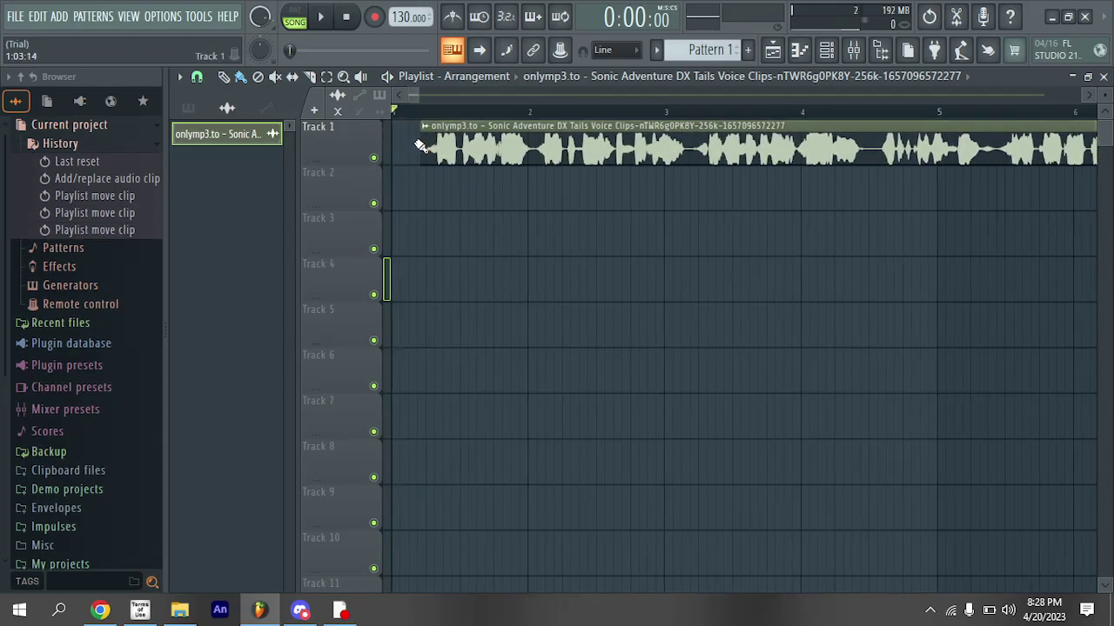
drag(422, 151, 397, 123)
key(space)
key(space)
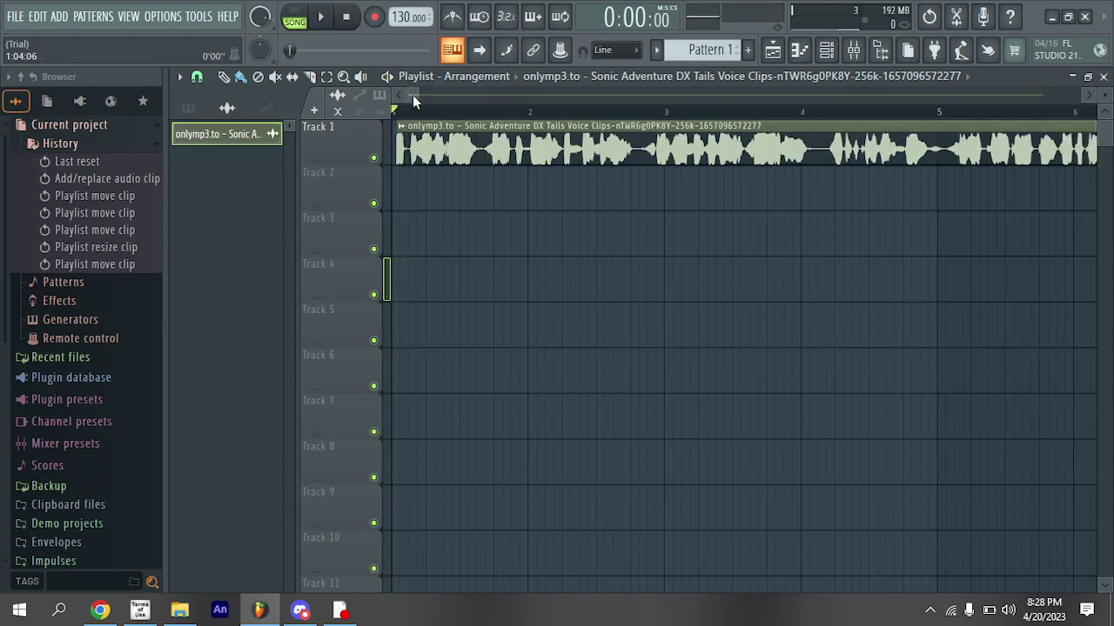
- Shorten the voice clip to its first short sample and place a second copy late in bar 1 of Track 1, extended into bar 2
scroll(410, 112, down, 10)
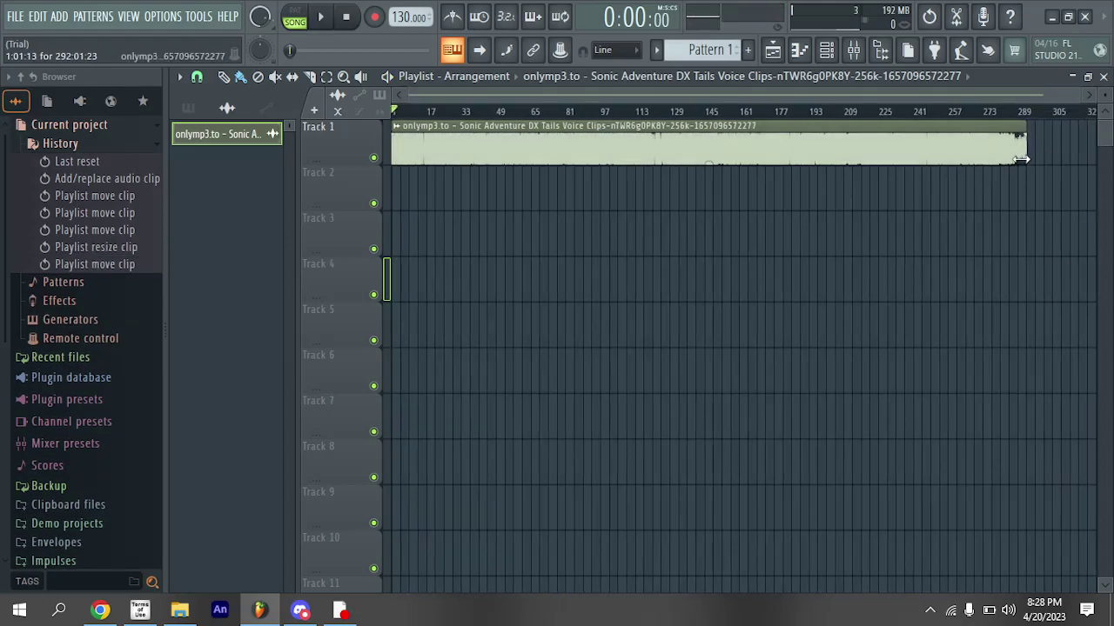
drag(1027, 153, 410, 224)
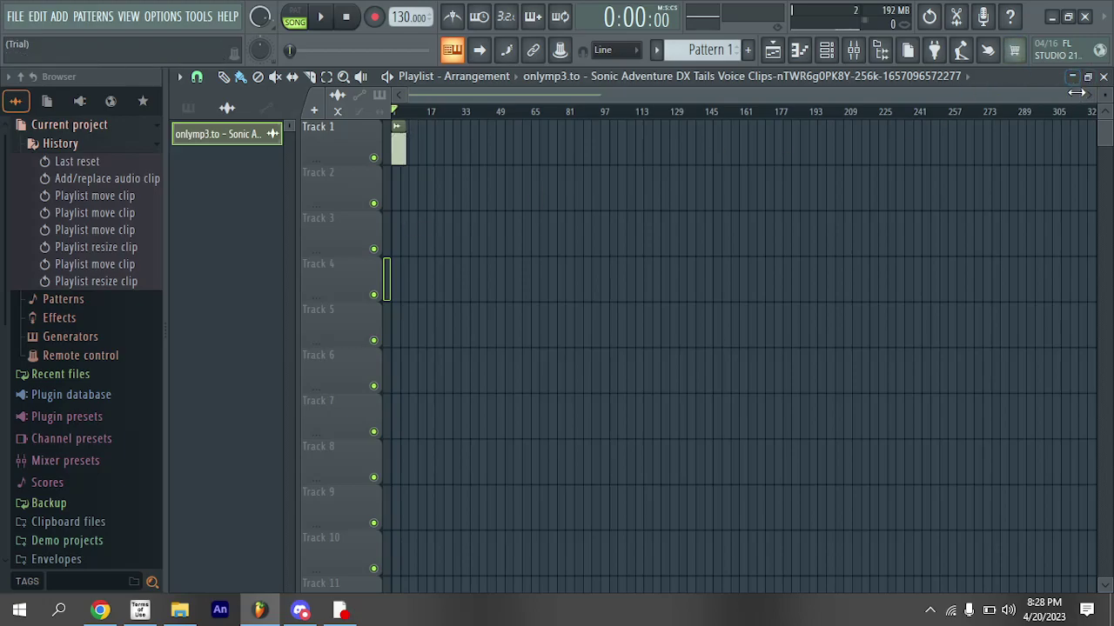
scroll(654, 191, up, 10)
scroll(747, 185, up, 3)
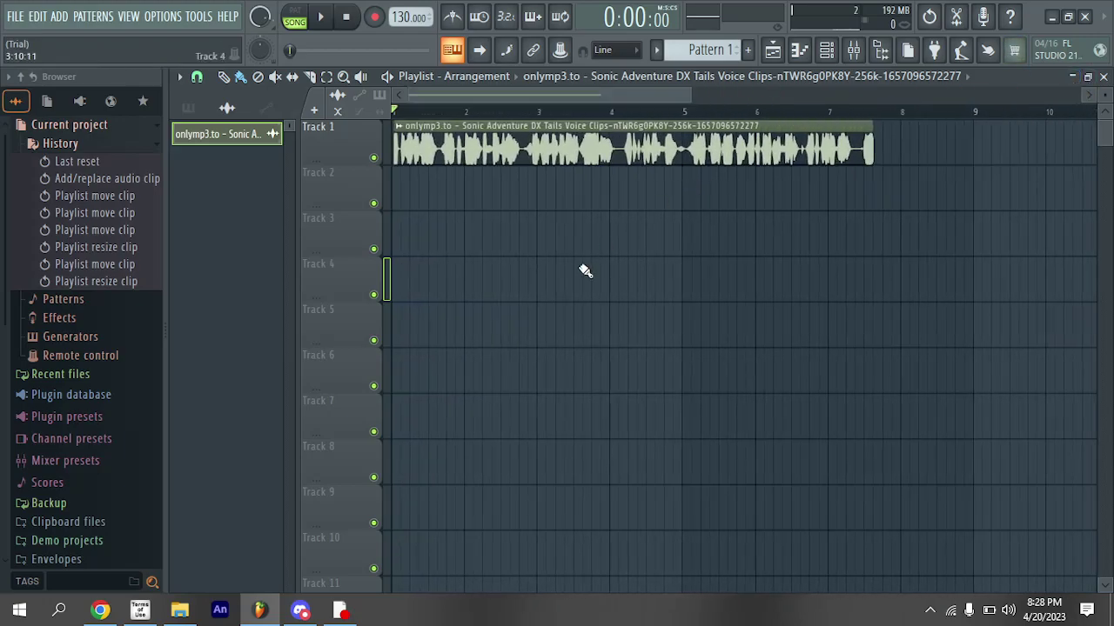
scroll(865, 146, up, 1)
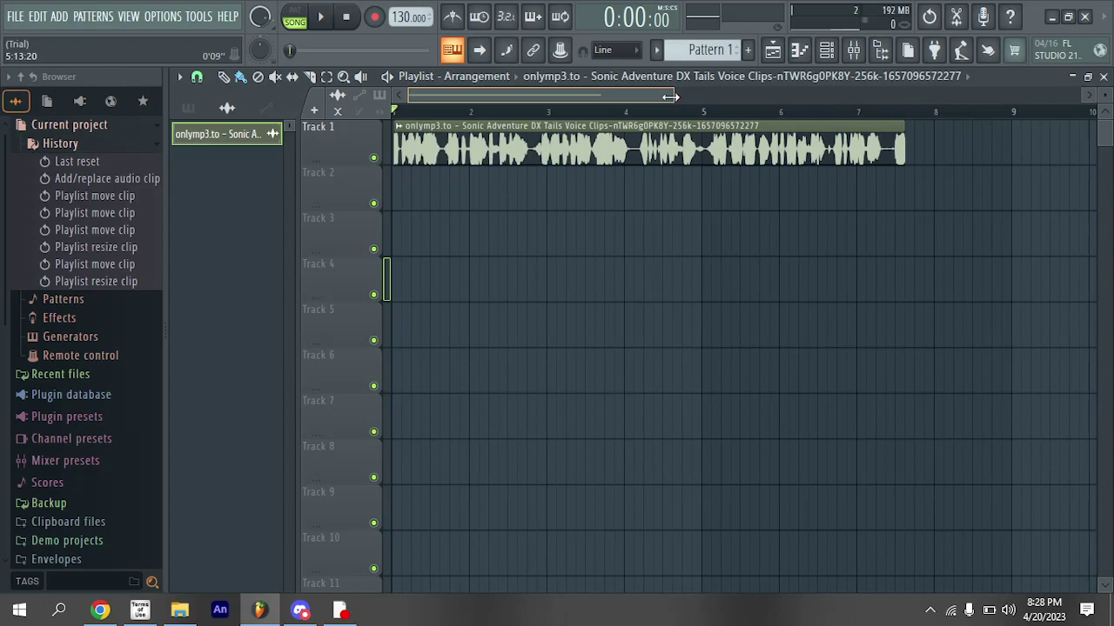
drag(865, 146, 397, 171)
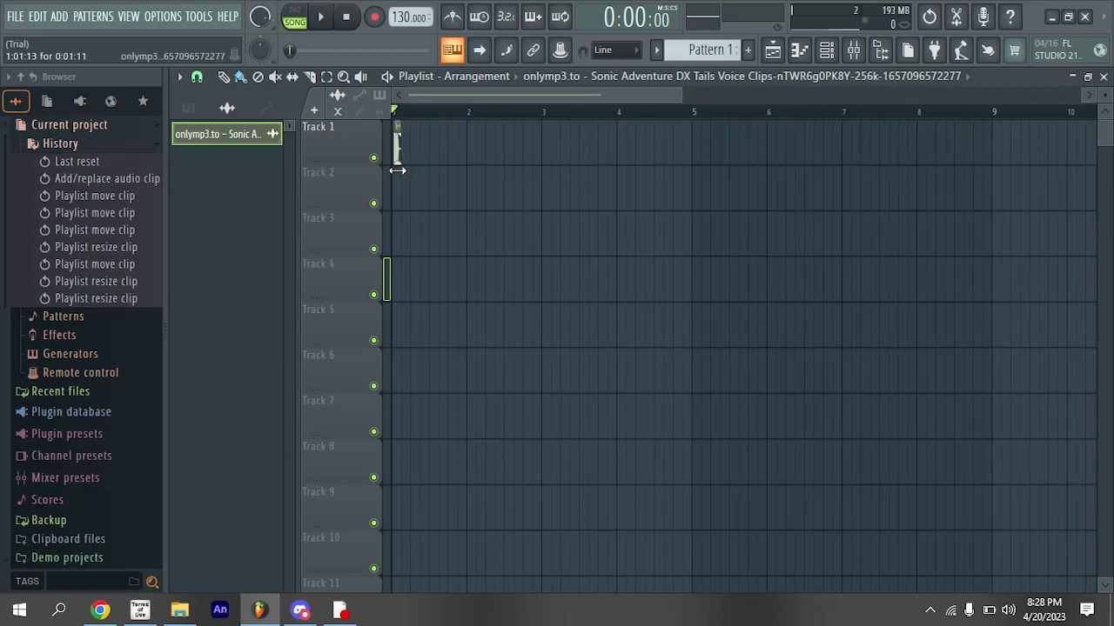
click(447, 149)
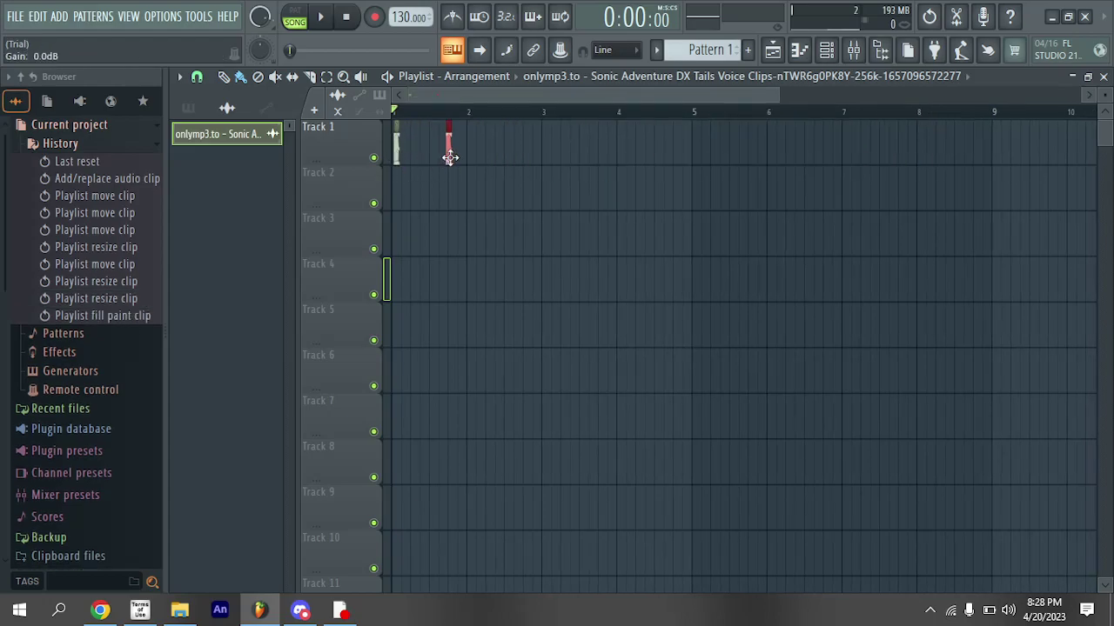
drag(450, 154, 494, 151)
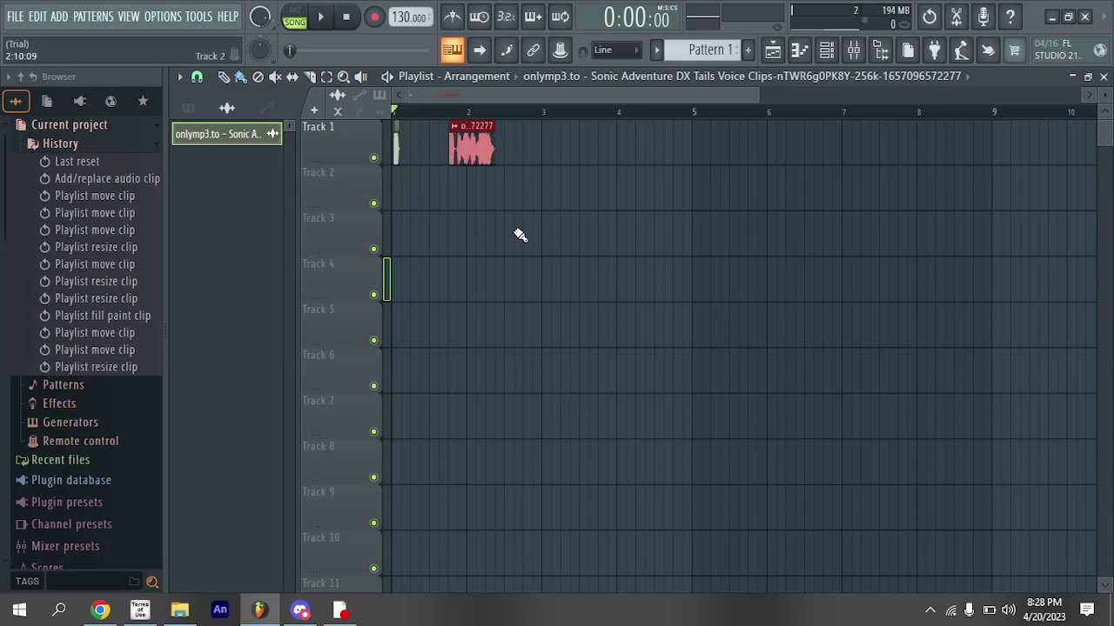
- Pause the recording in OBS and return to FL Studio to play the four short clips on Track 1
click(341, 613)
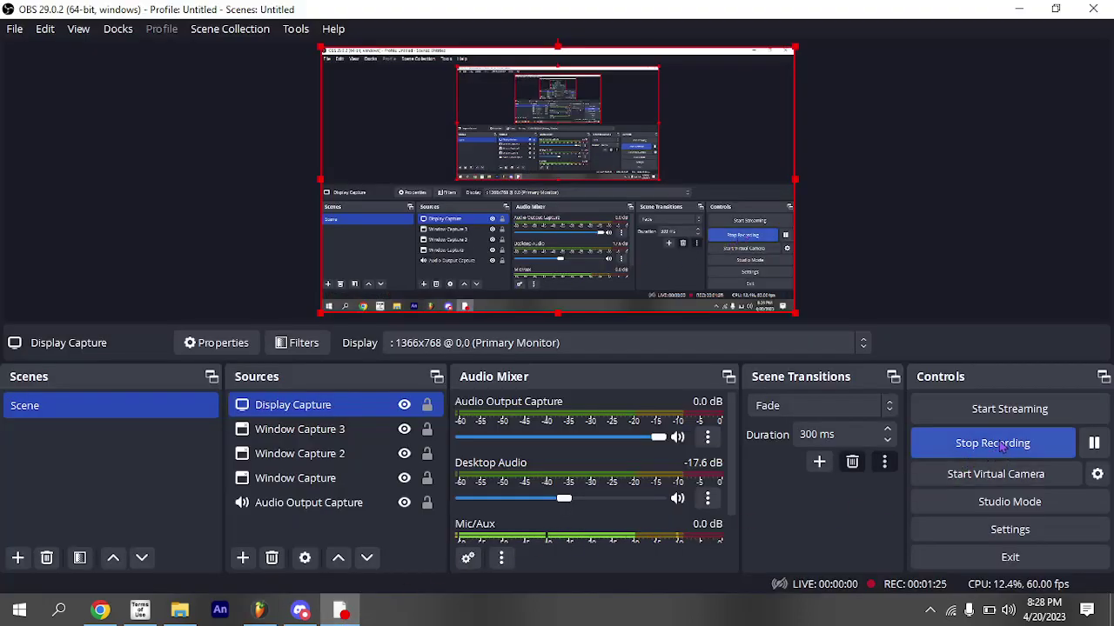
click(1094, 443)
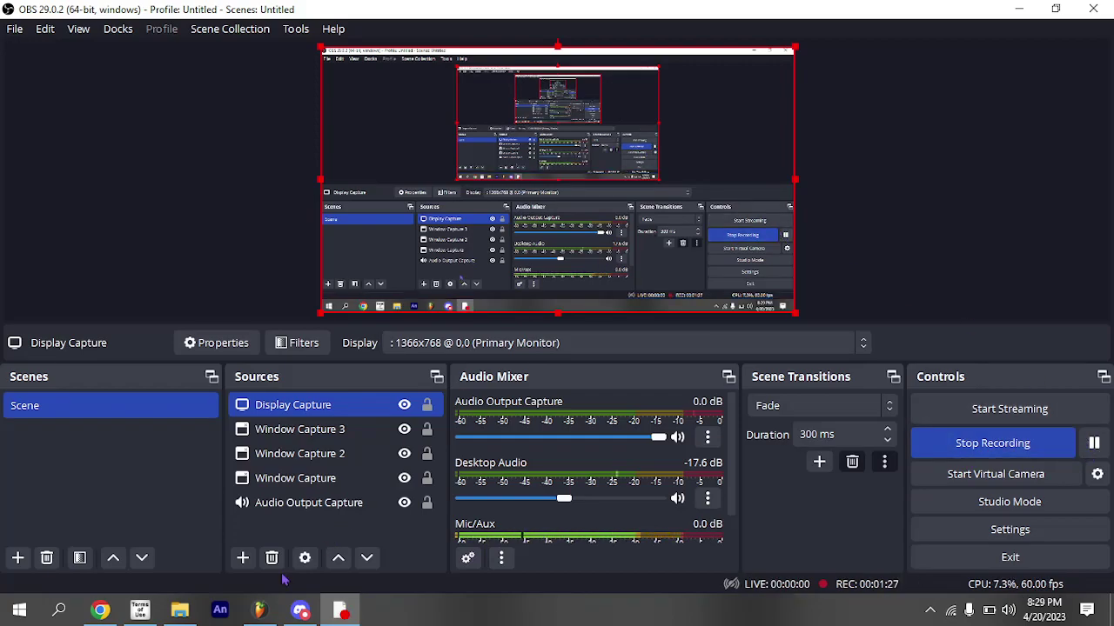
click(260, 609)
key(space)
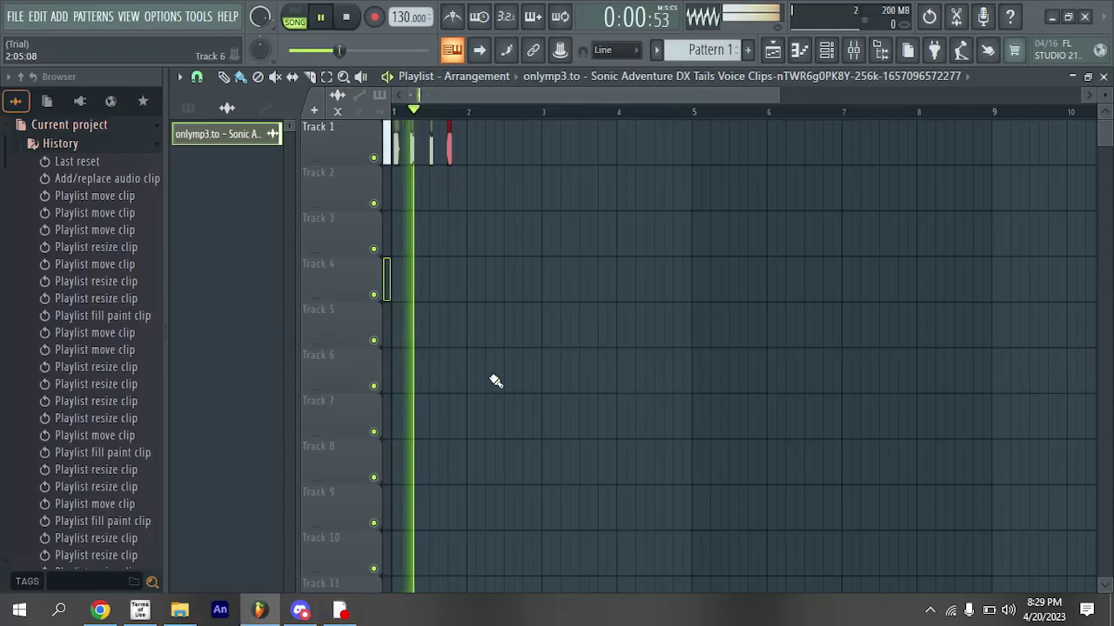
key(space)
- Select all clips on Track 1 and export them as a wave file named "tails smaples" in Downloads
key(ctrl+a)
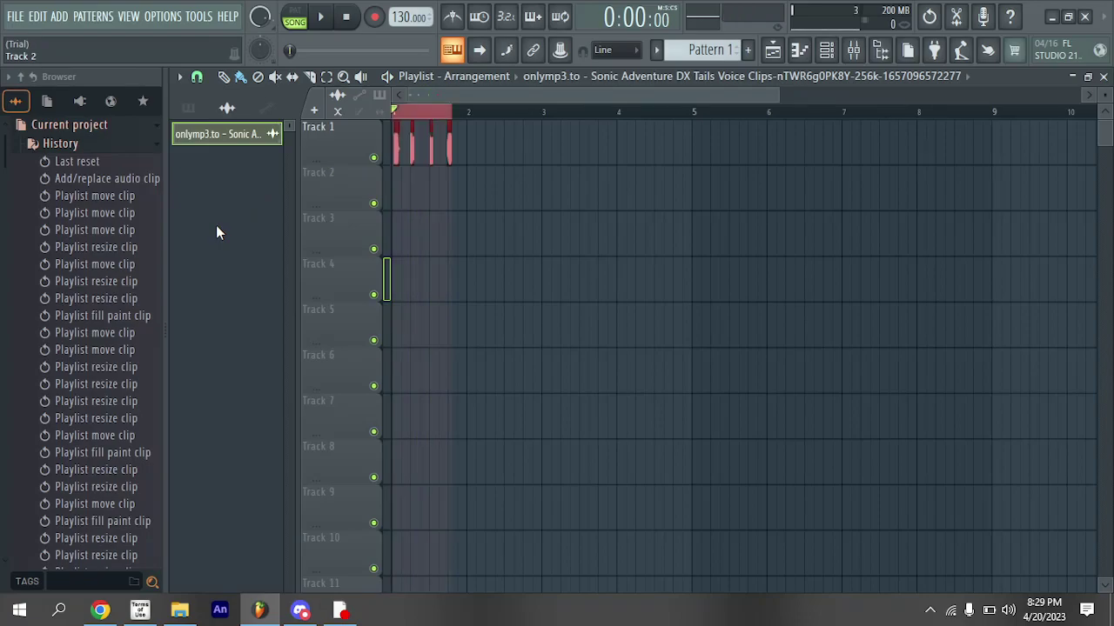
click(15, 16)
mouse_move(35, 154)
click(251, 186)
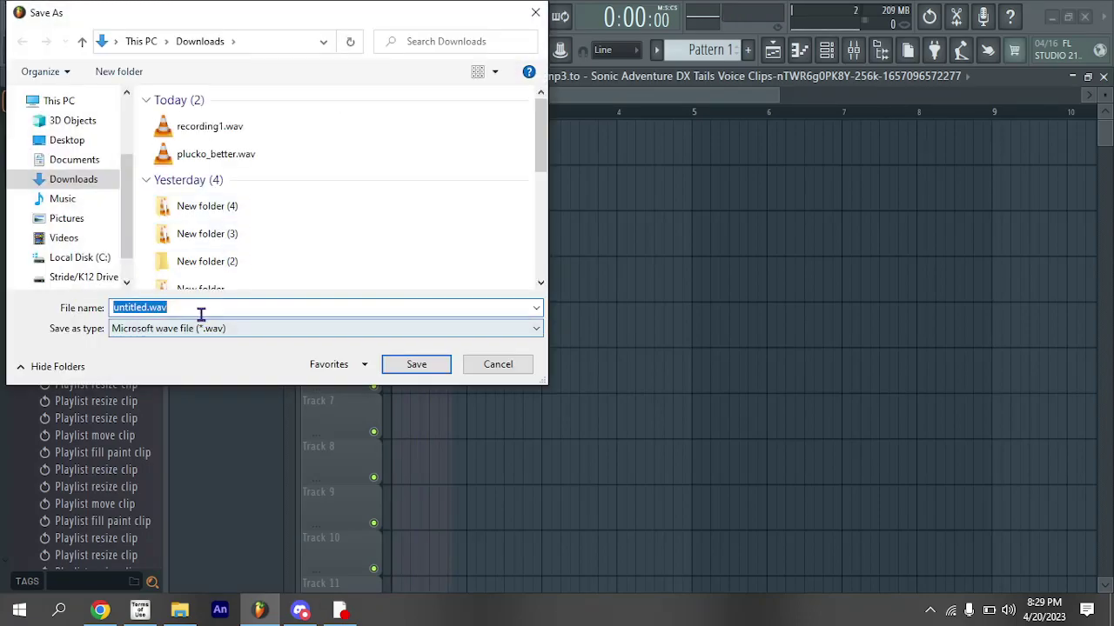
text(t)
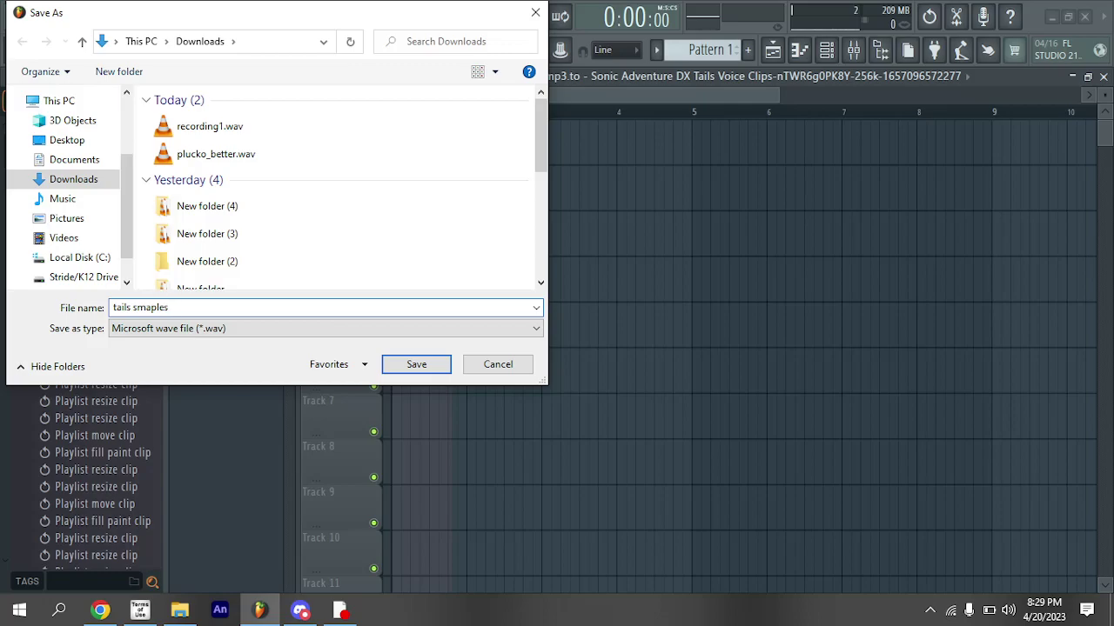
text(ails smaples)
key(Return)
click(683, 527)
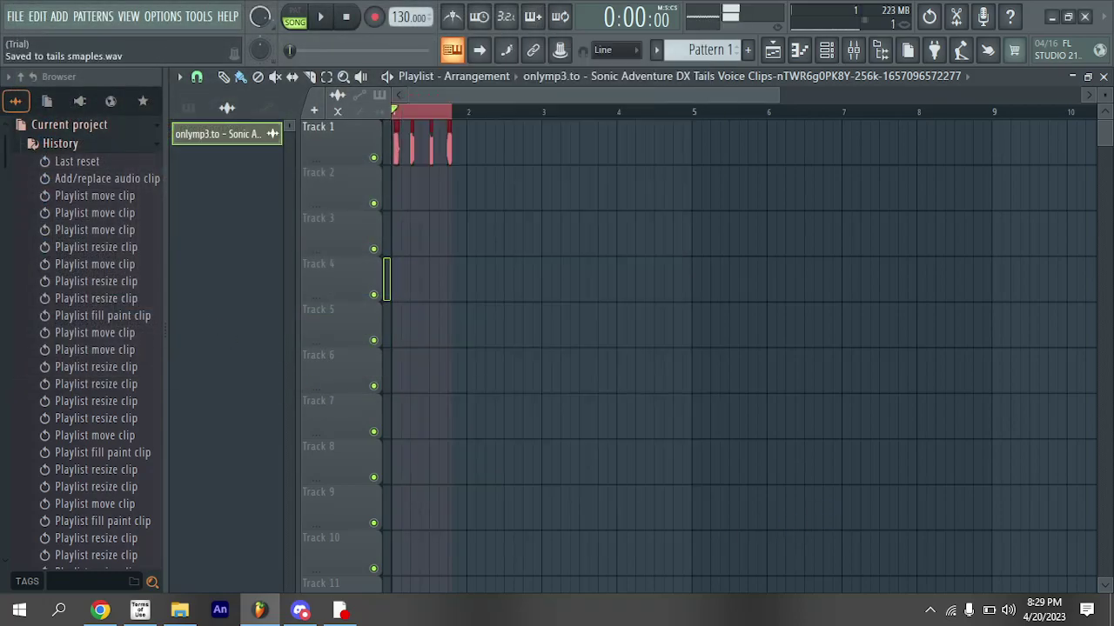
- Open Melodyne and import tails smaples_Master.wav from Downloads into the empty project
click(59, 610)
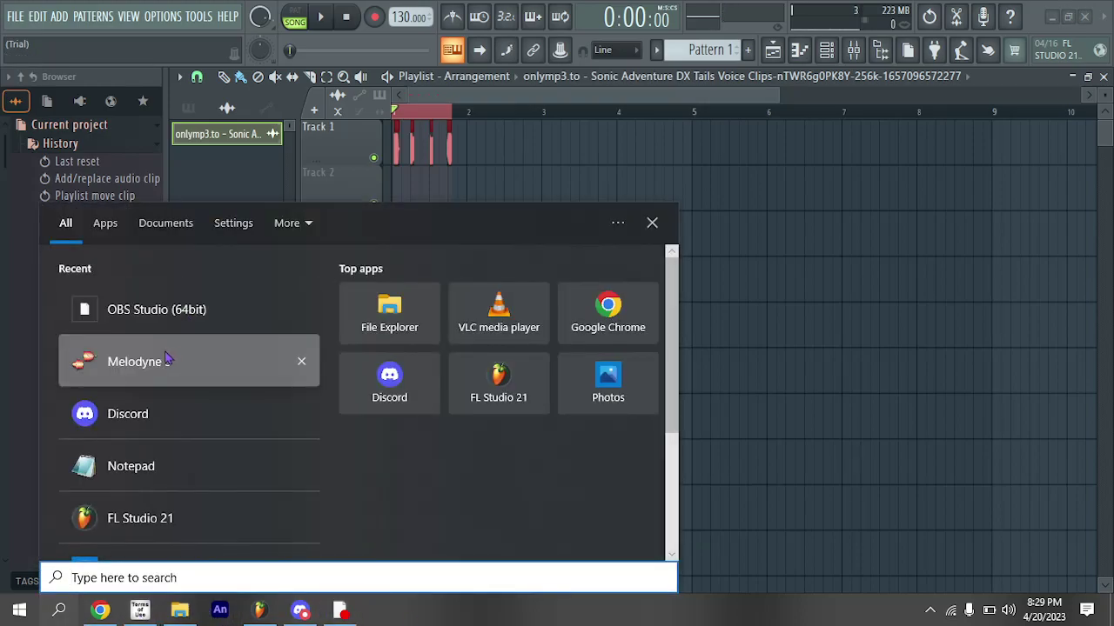
click(164, 351)
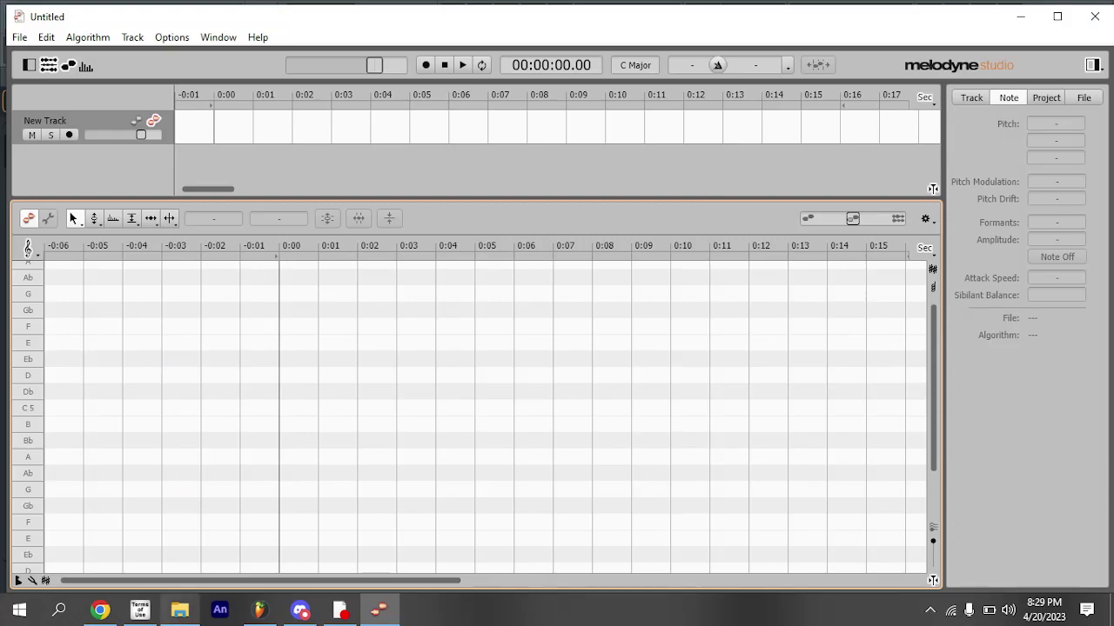
click(180, 609)
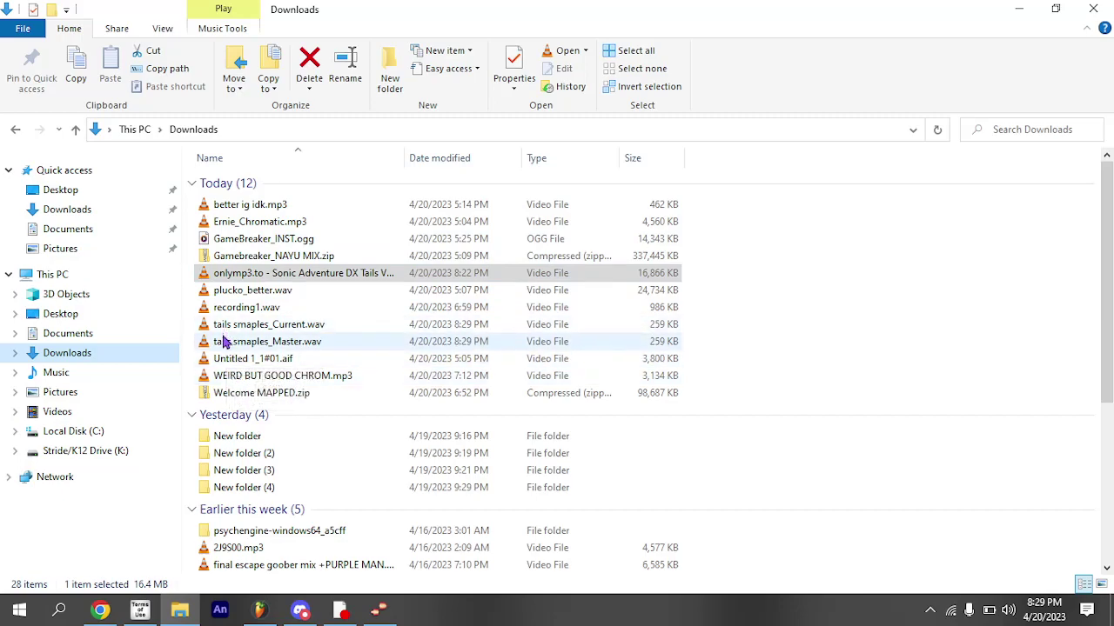
drag(228, 343, 270, 501)
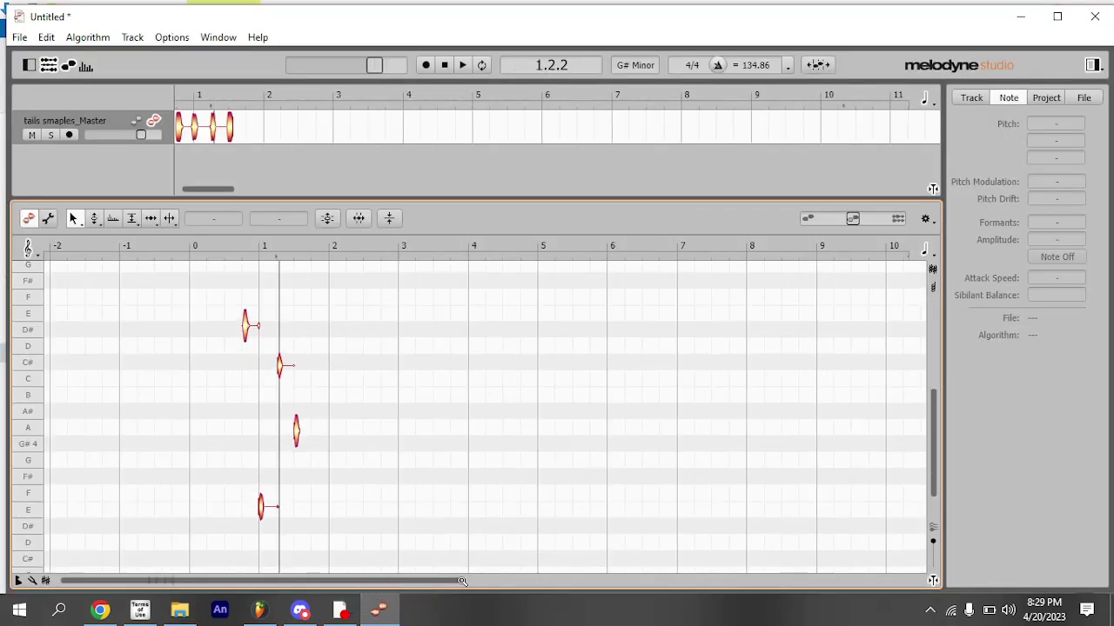
- Select all the notes and set both their pitch modulation and pitch drift to 0%
drag(459, 580, 335, 581)
key(ctrl+a)
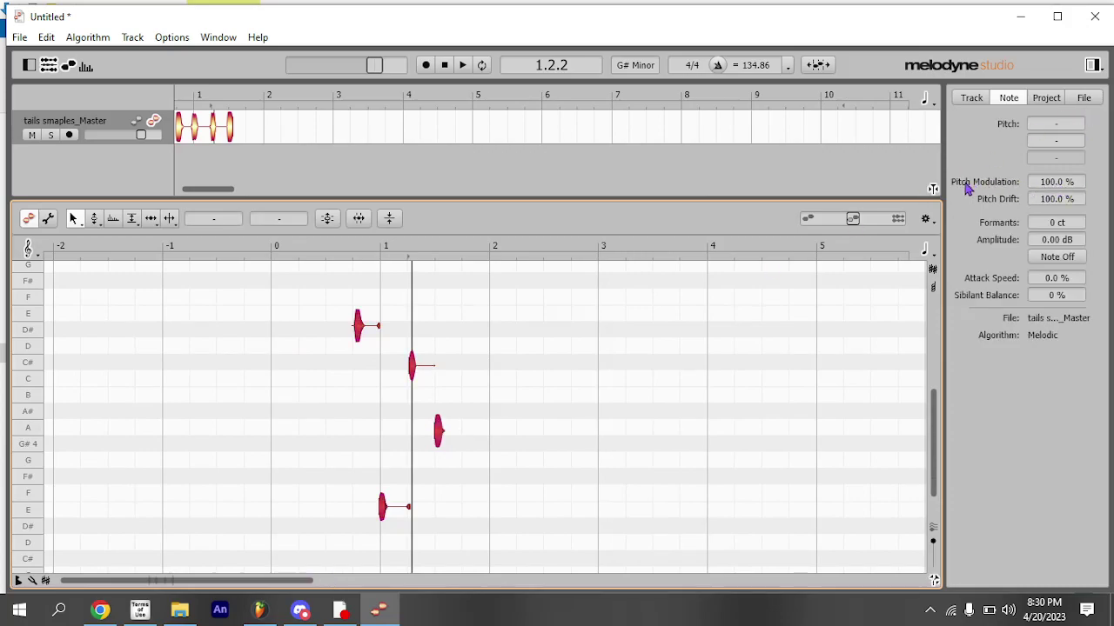
double_click(1064, 183)
text(0)
double_click(1068, 202)
text(0)
key(Return)
- Snap the selected notes to the nearest semitone and set the pitch of all of them to C4
click(361, 328)
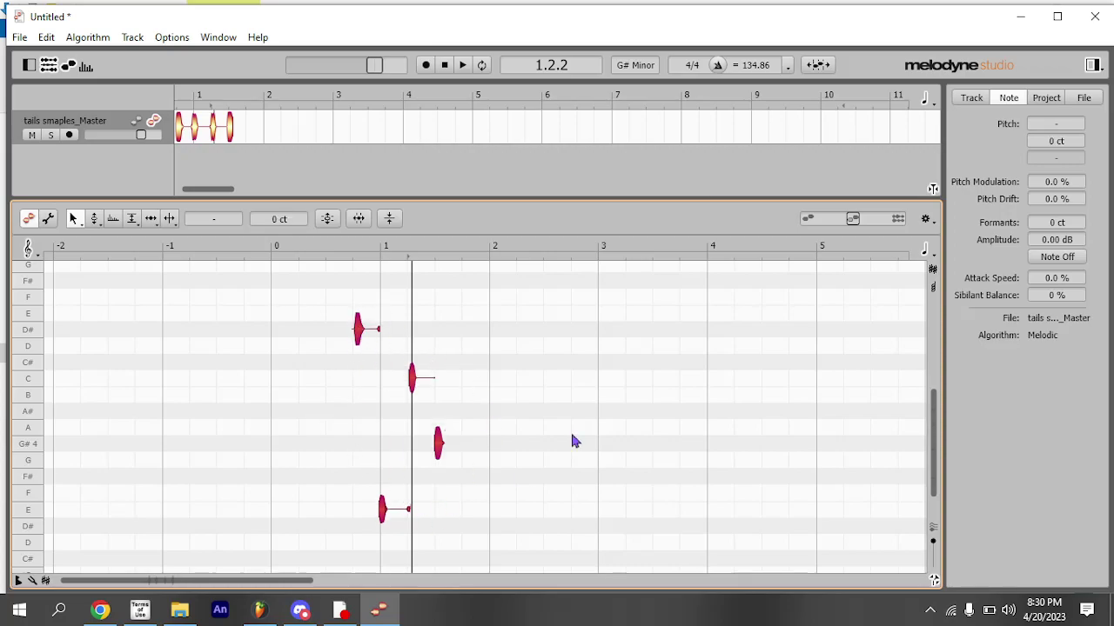
click(1047, 127)
text(c4)
key(Return)
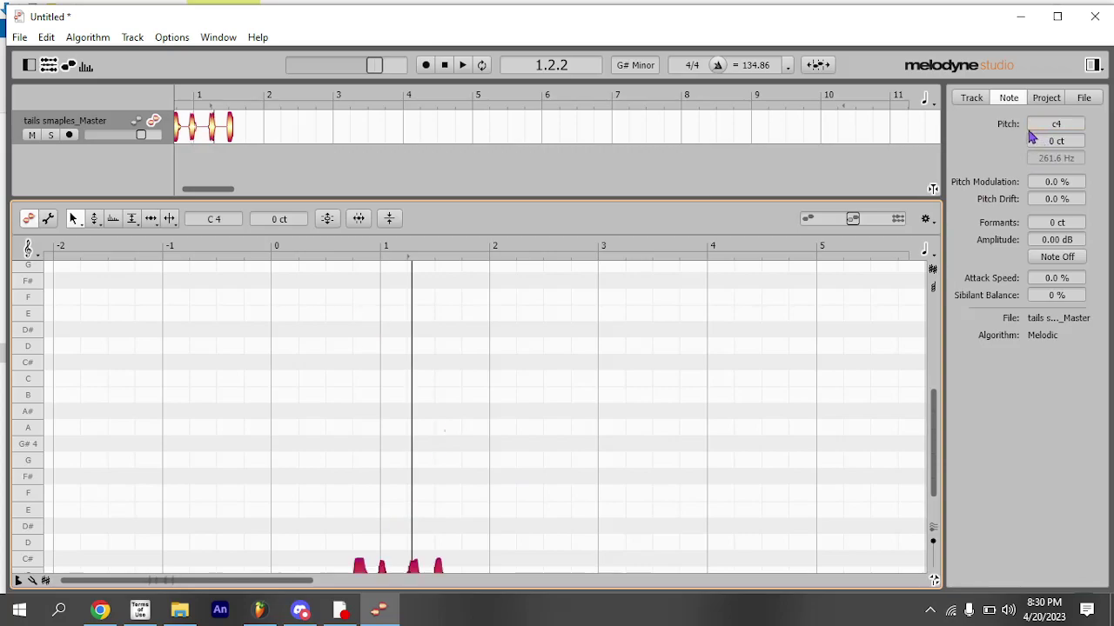
scroll(812, 345, down, 1)
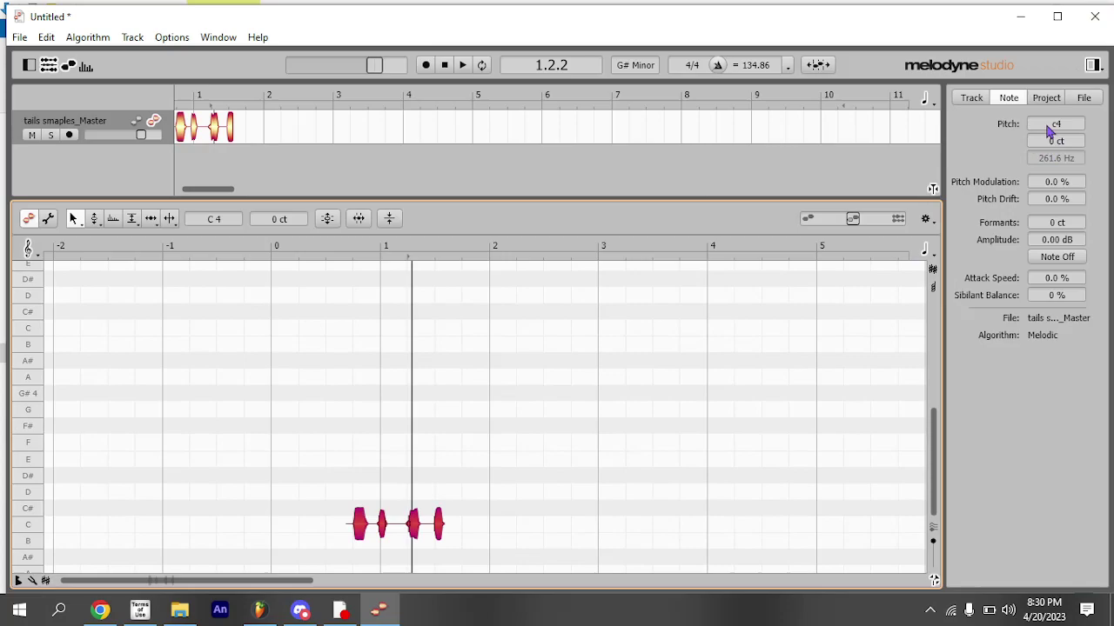
- Shorten the first note and remove the short stray segment below its start at A#3
click(705, 402)
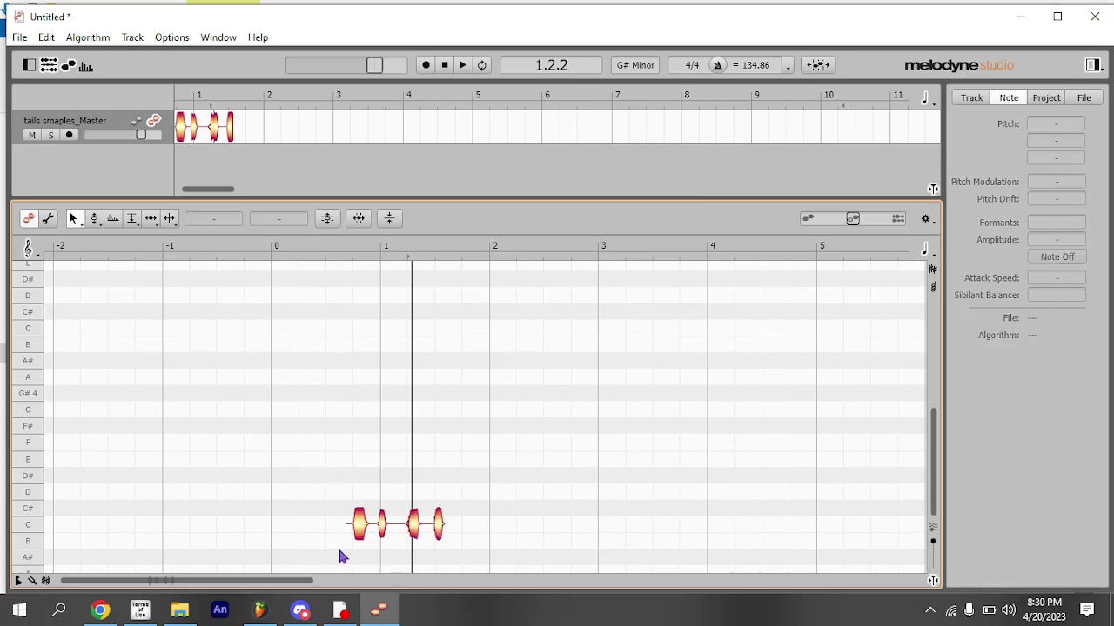
drag(339, 549, 325, 513)
click(356, 516)
key(ctrl+z)
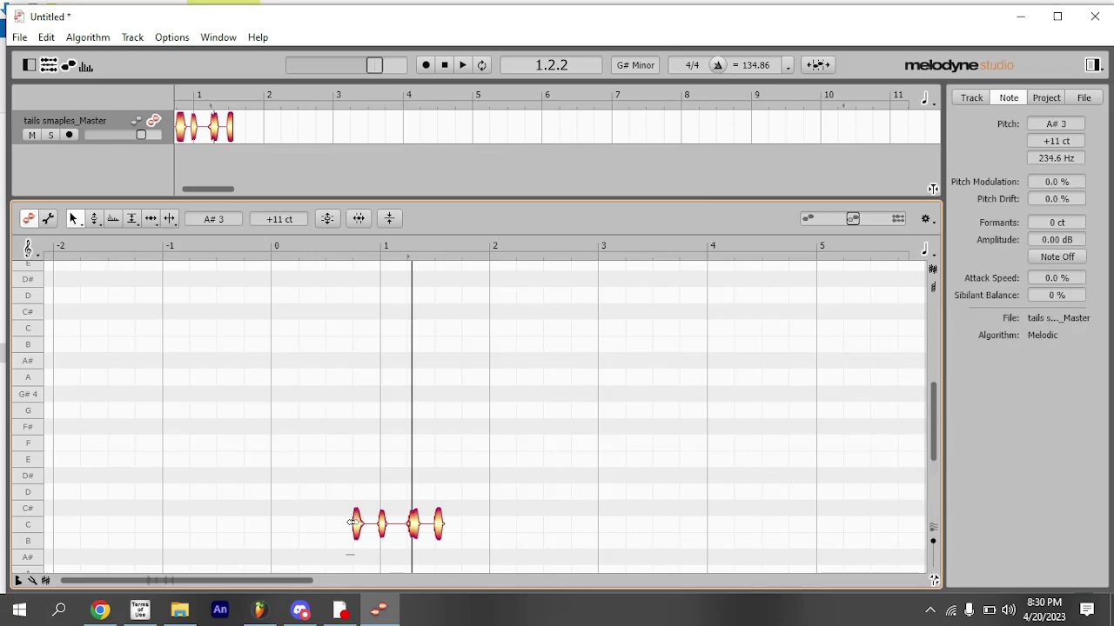
drag(333, 566, 346, 546)
click(346, 549)
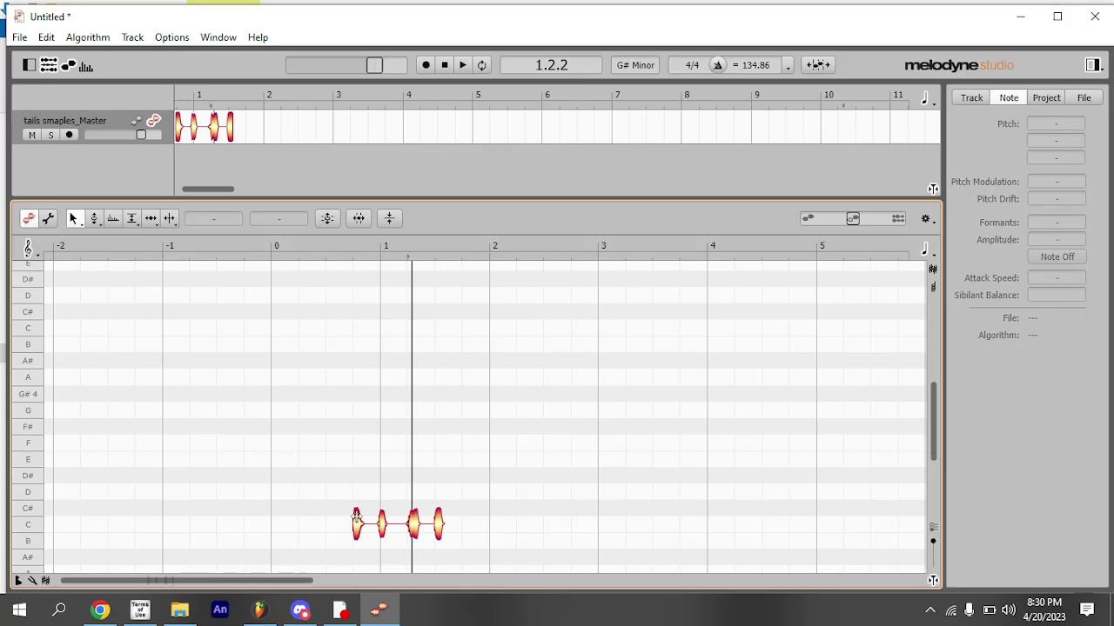
click(359, 523)
click(369, 548)
click(340, 610)
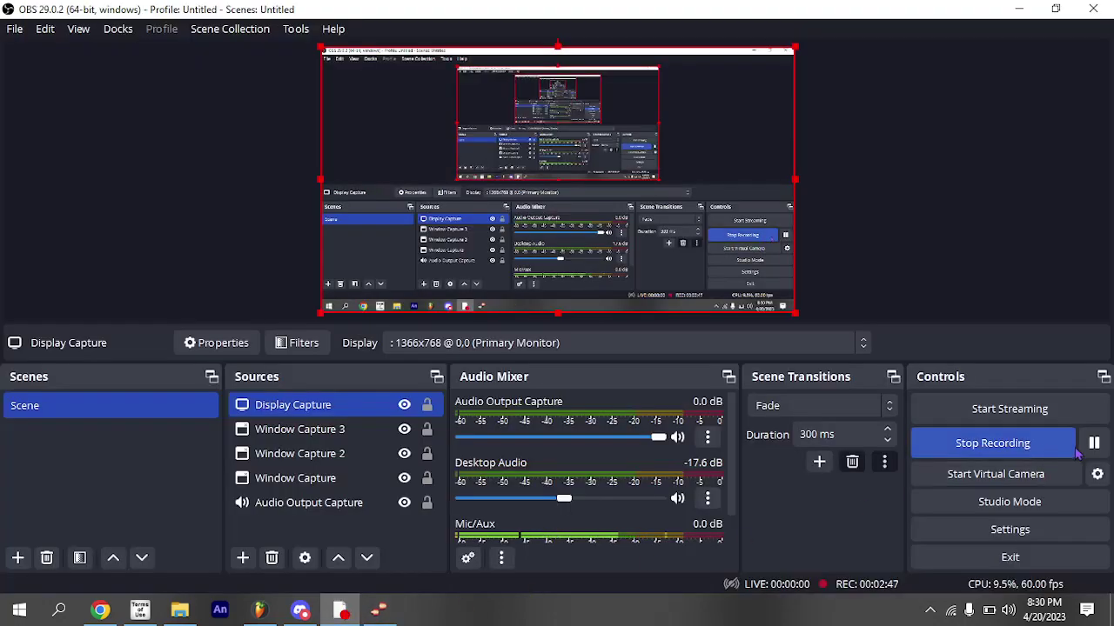
click(379, 611)
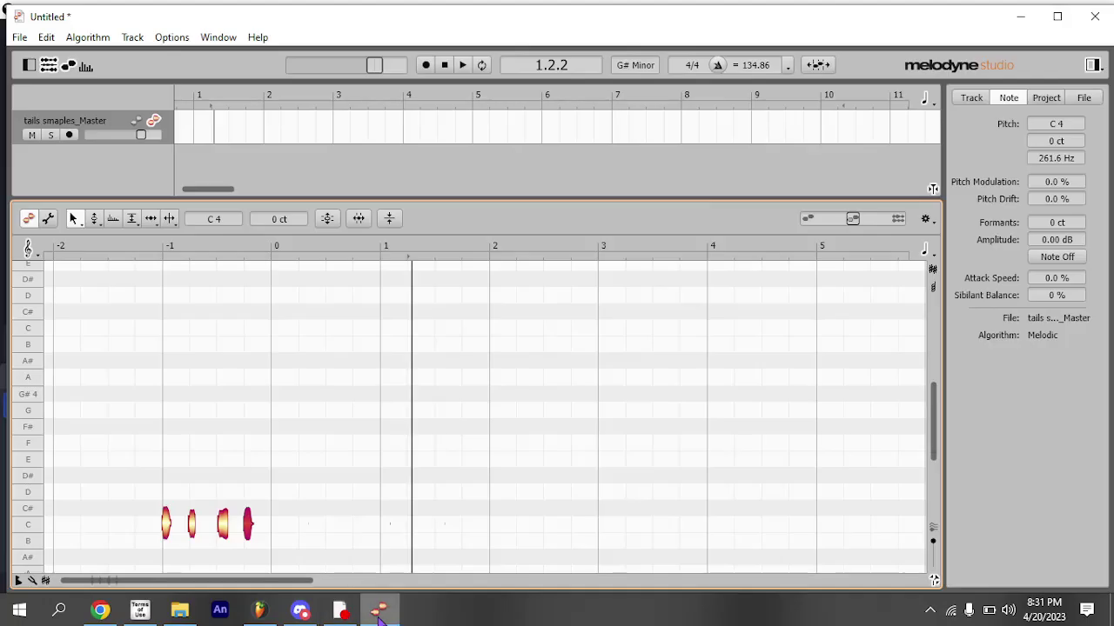
- Turn off the active time grid so notes can be moved freely
click(171, 38)
mouse_move(222, 178)
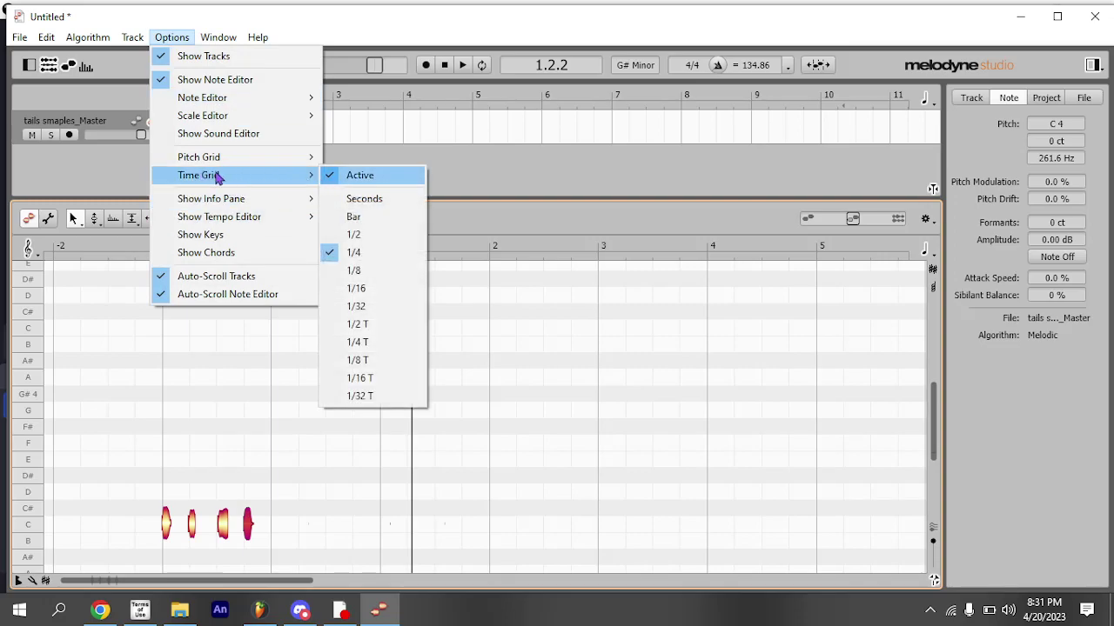
click(360, 176)
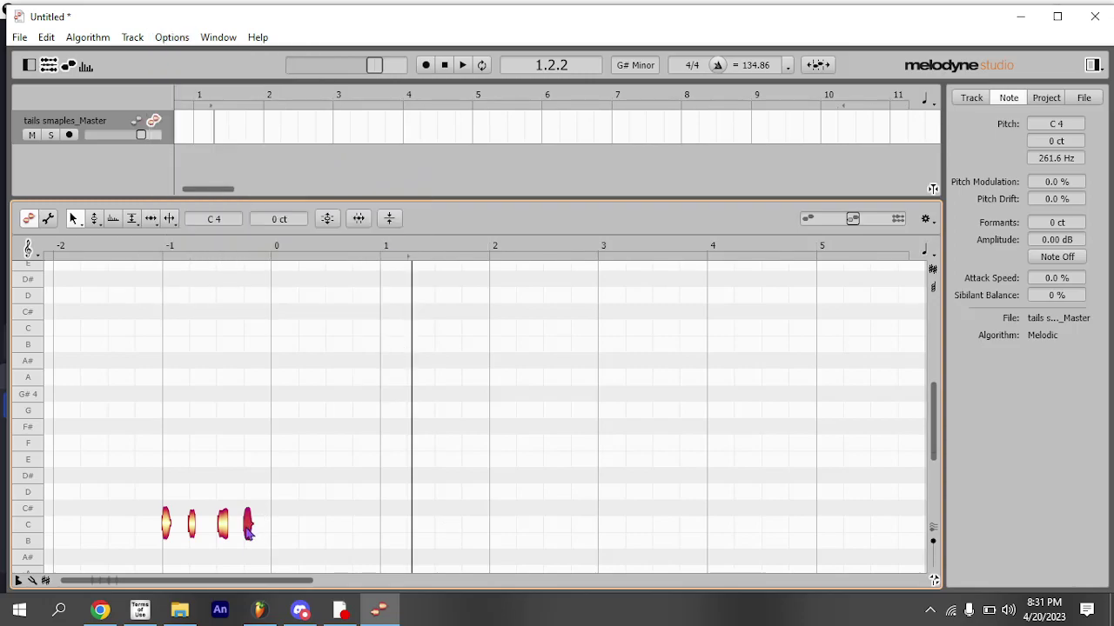
- Spread the notes two bars apart by moving the second, third and fourth to bars 1, 3 and 5
drag(247, 529, 487, 509)
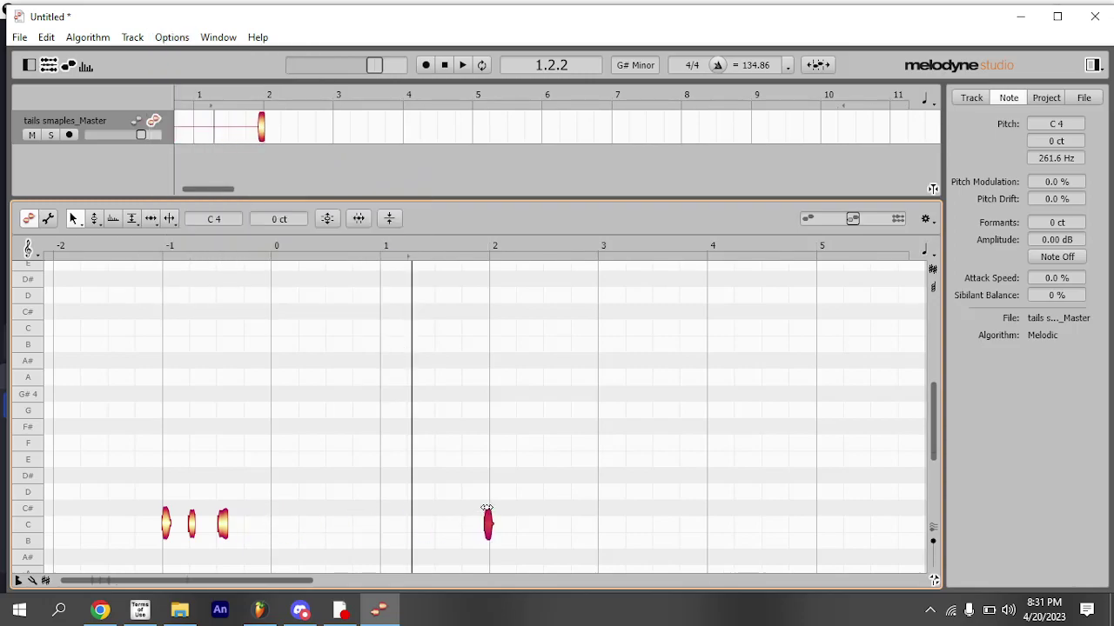
drag(322, 579, 245, 530)
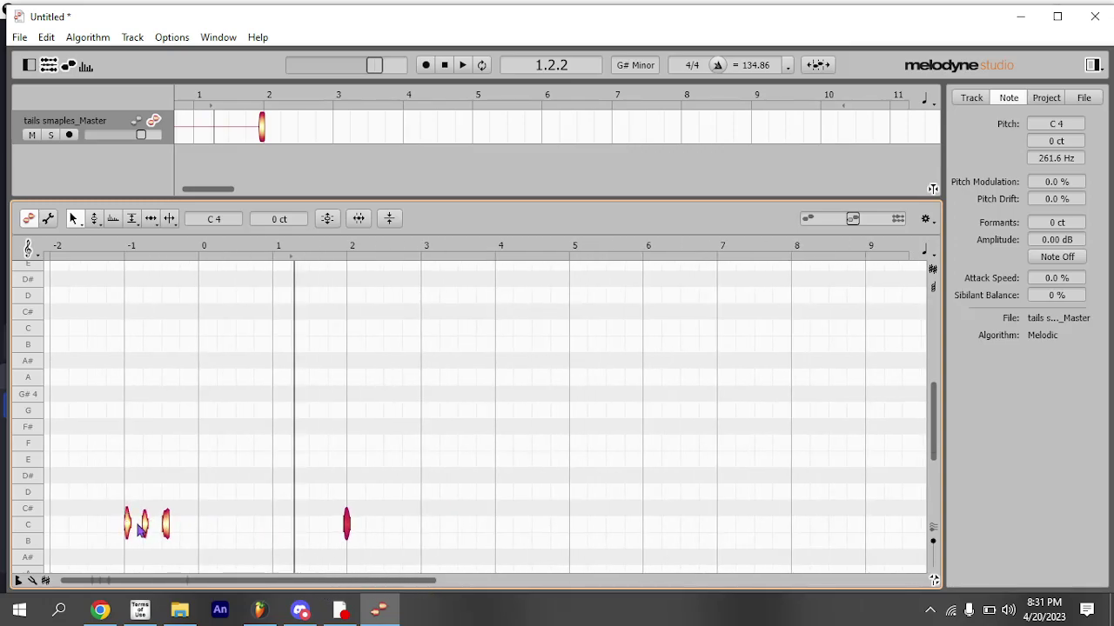
click(166, 525)
drag(351, 531, 388, 529)
drag(167, 525, 340, 522)
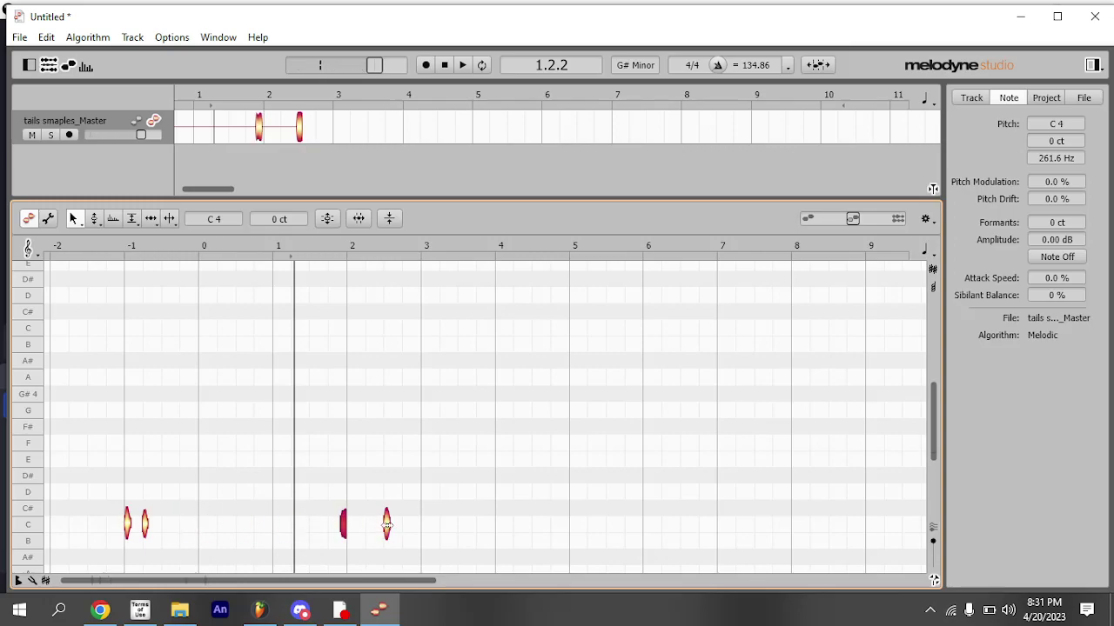
click(388, 528)
drag(147, 533, 274, 531)
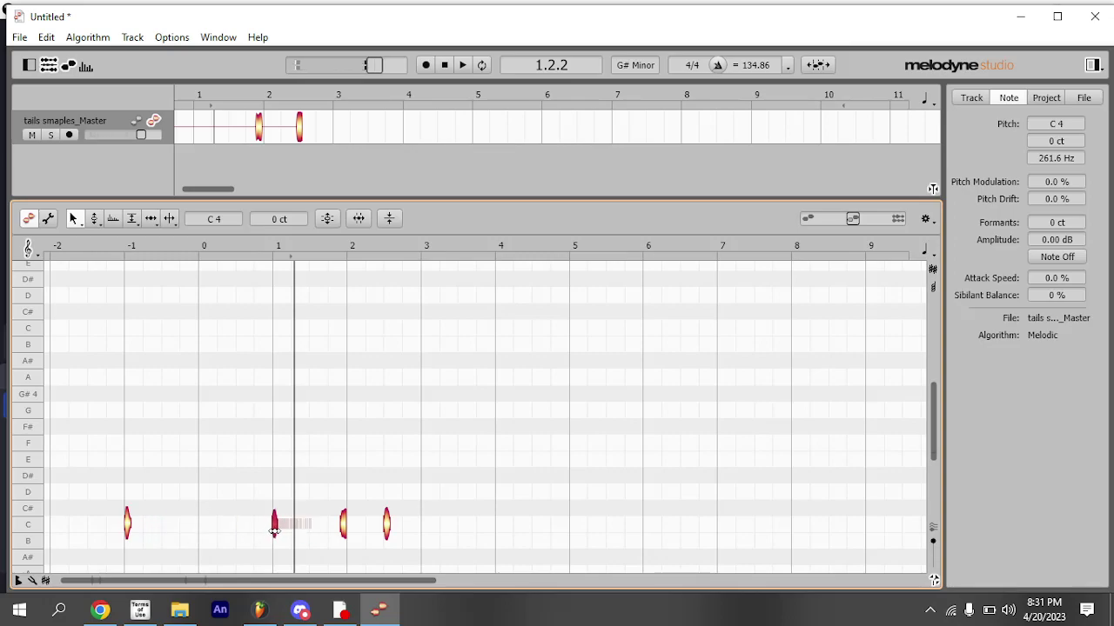
drag(344, 532, 509, 535)
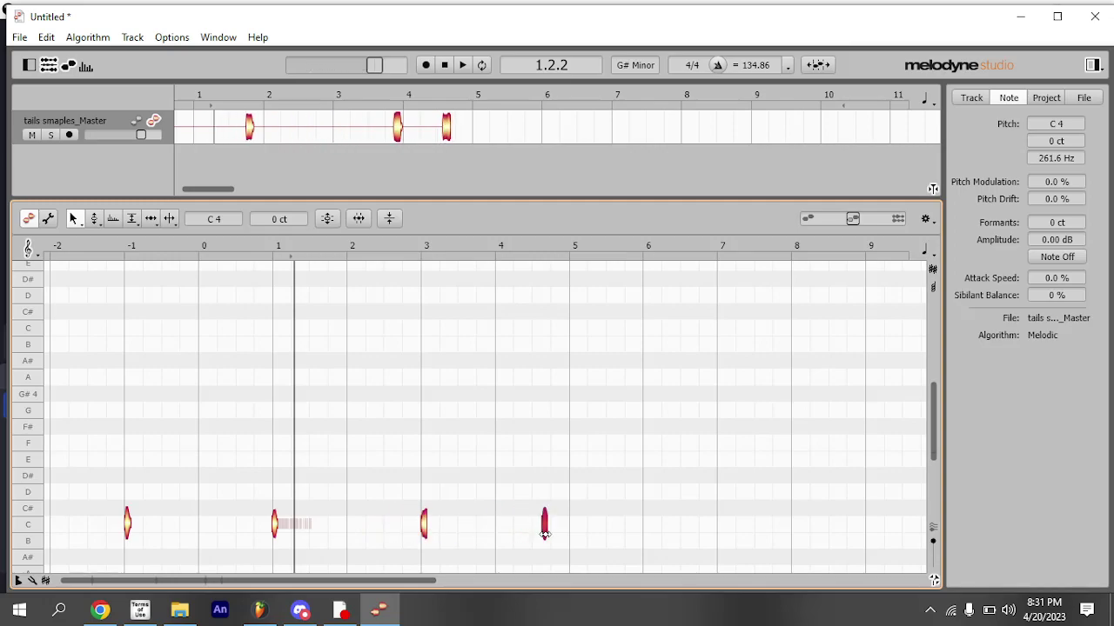
drag(544, 532, 572, 533)
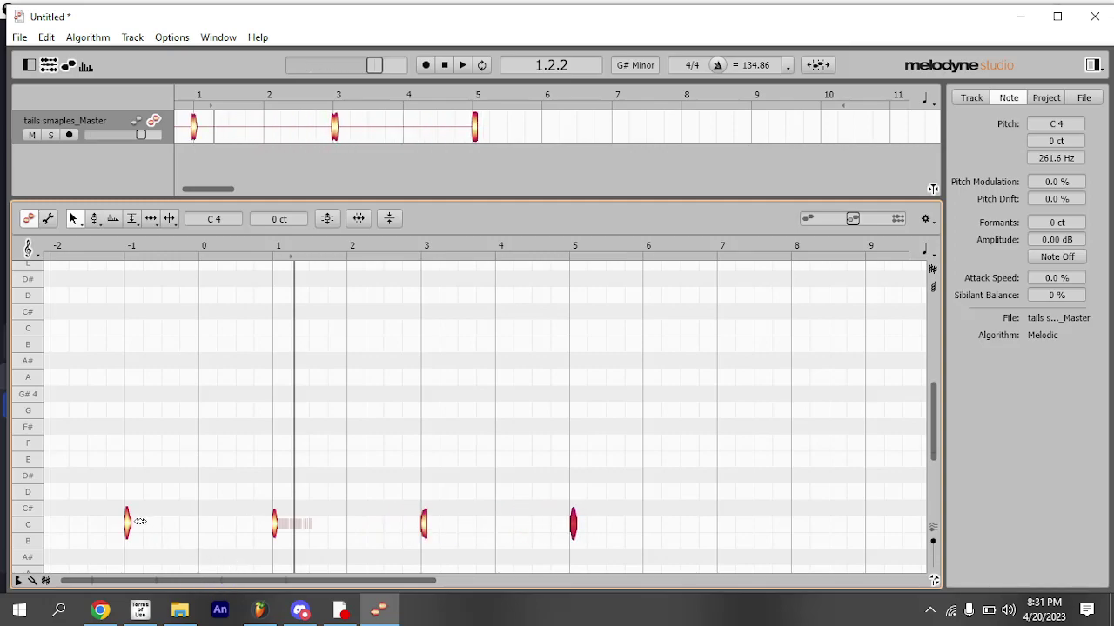
- Stretch the first note's end to about bar 0 so it lasts roughly one bar
drag(128, 524, 205, 524)
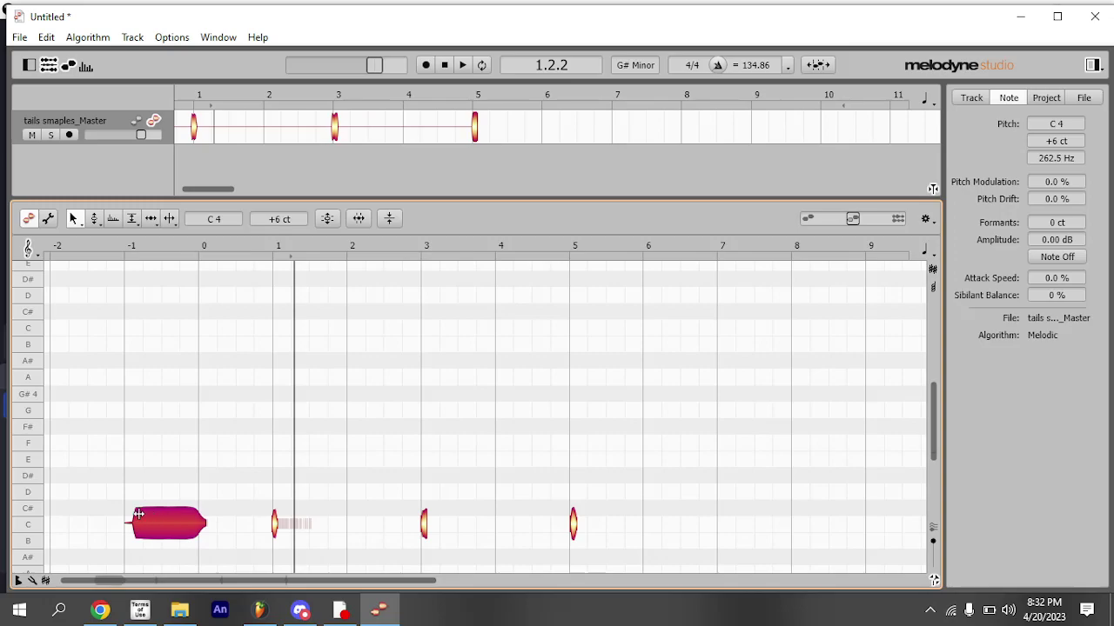
click(137, 515)
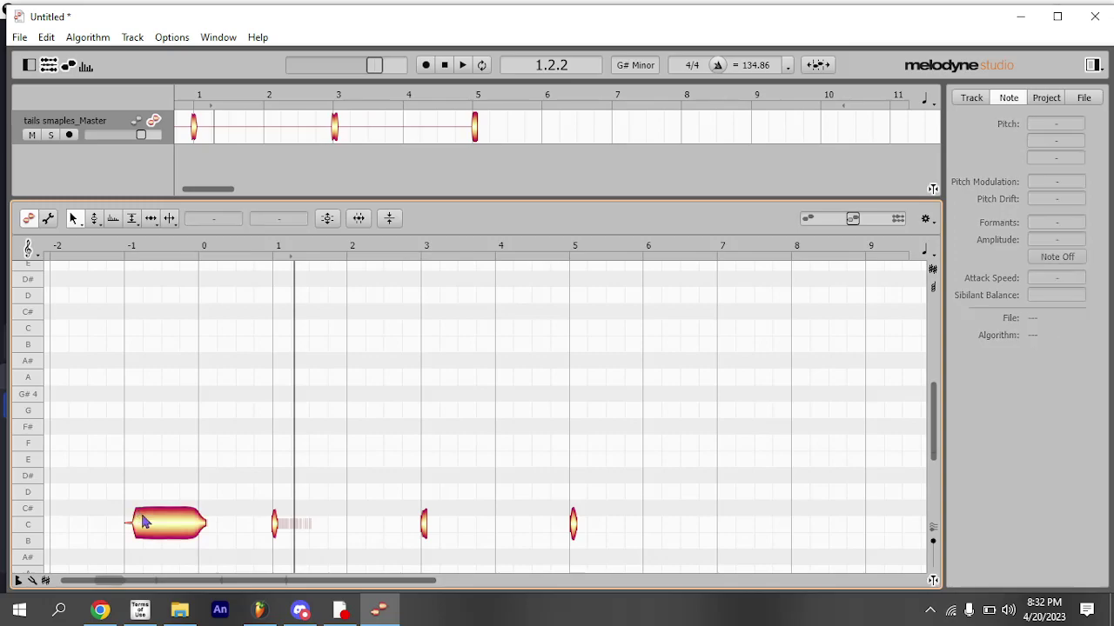
click(145, 528)
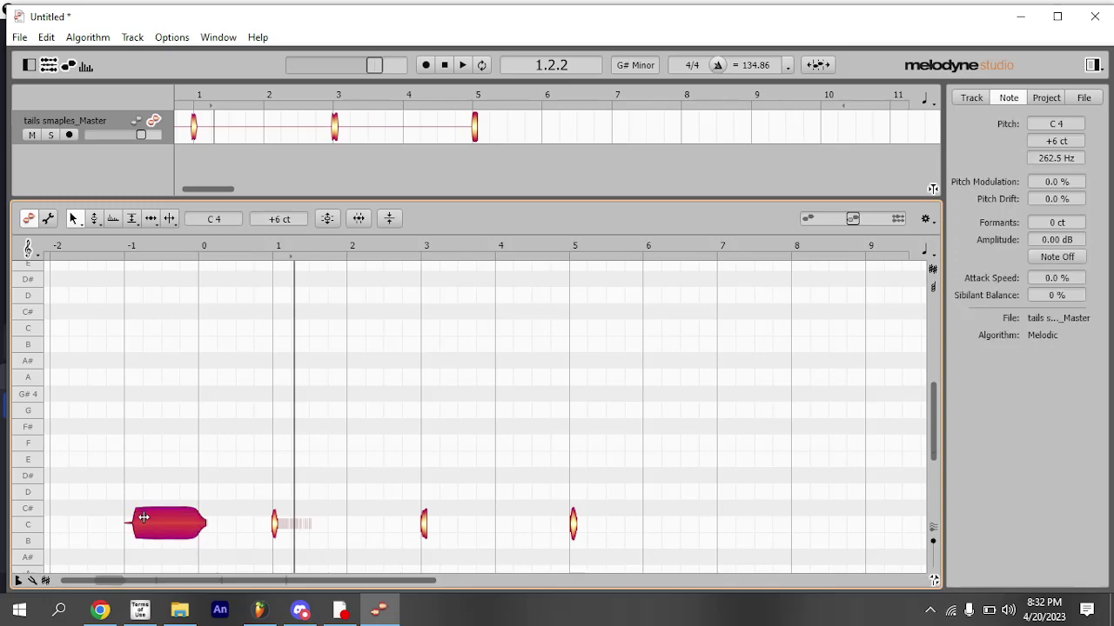
key(Escape)
- Trim the thin lead-in off the first note with the Note Separation tool, and make the note span bars -1 to 0
click(170, 219)
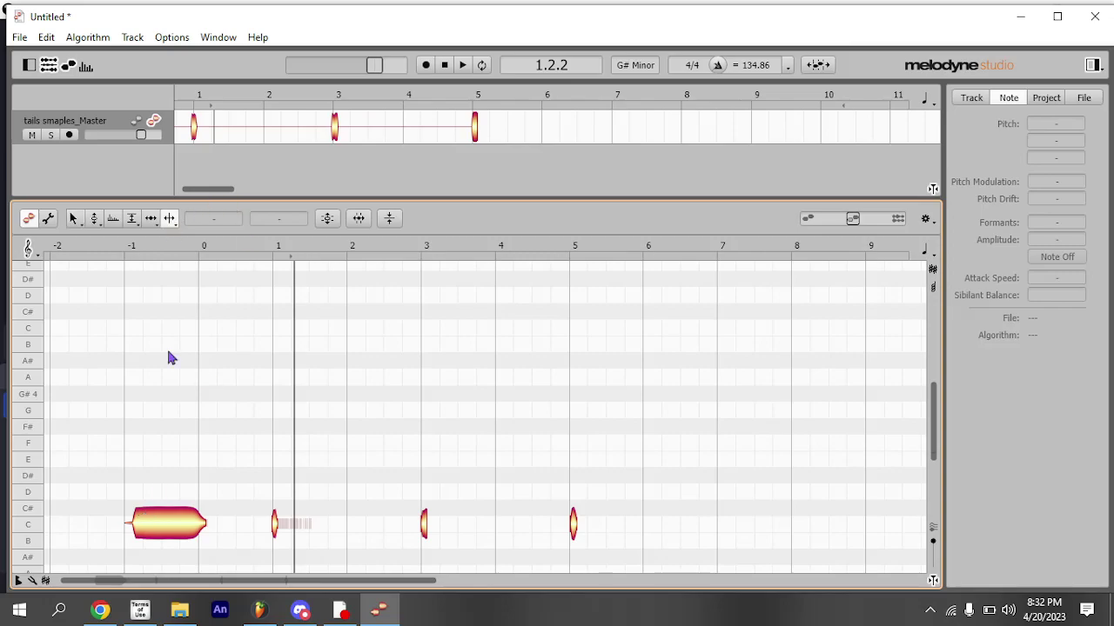
click(139, 515)
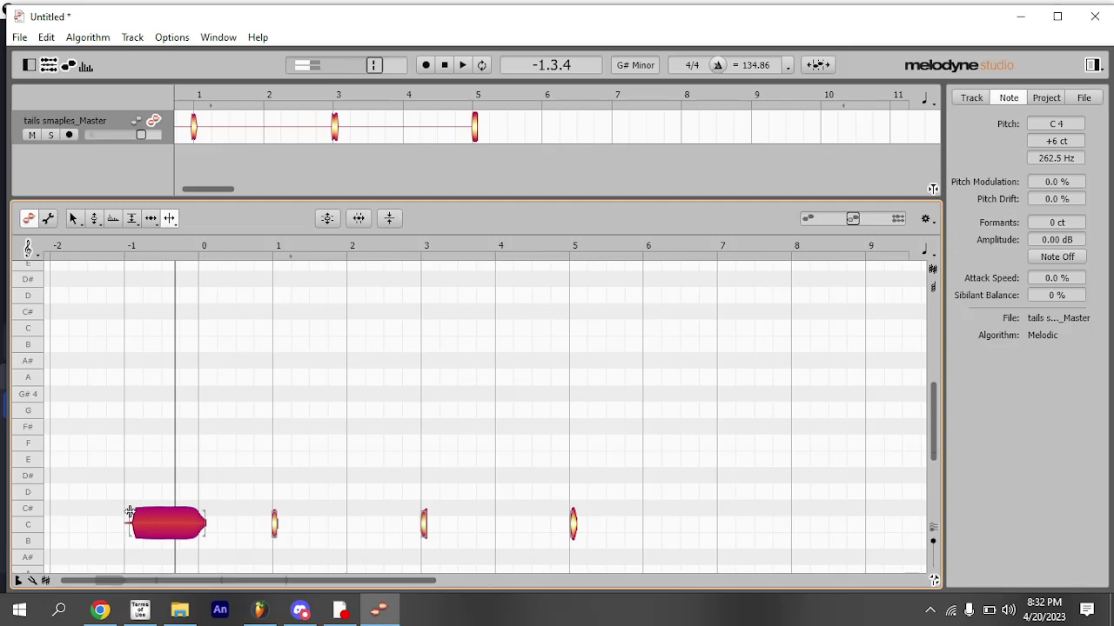
drag(130, 512, 142, 508)
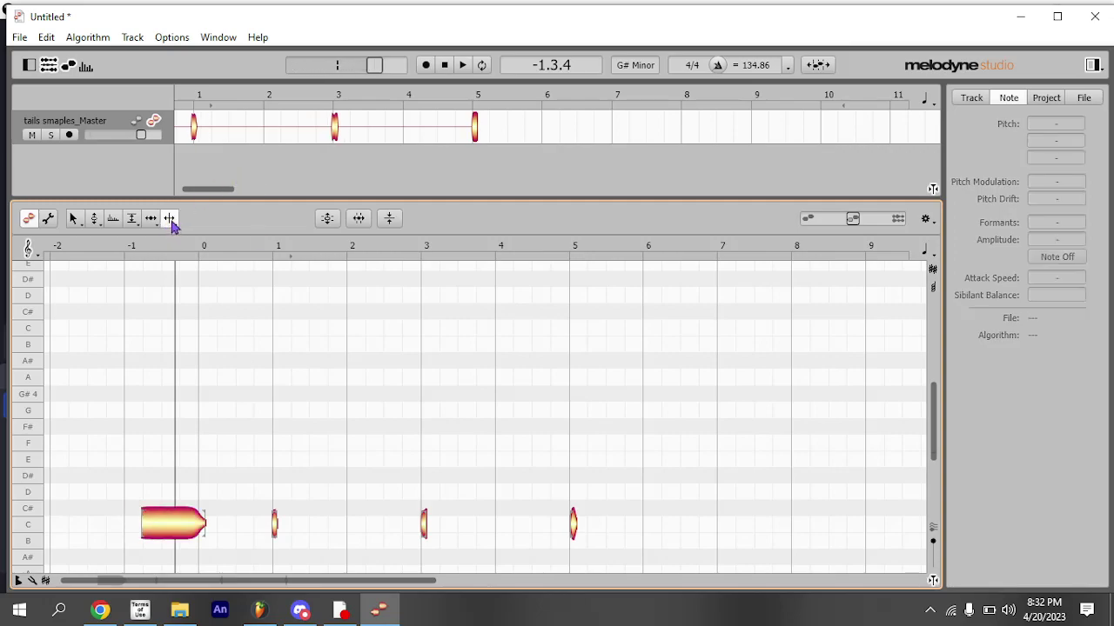
click(73, 219)
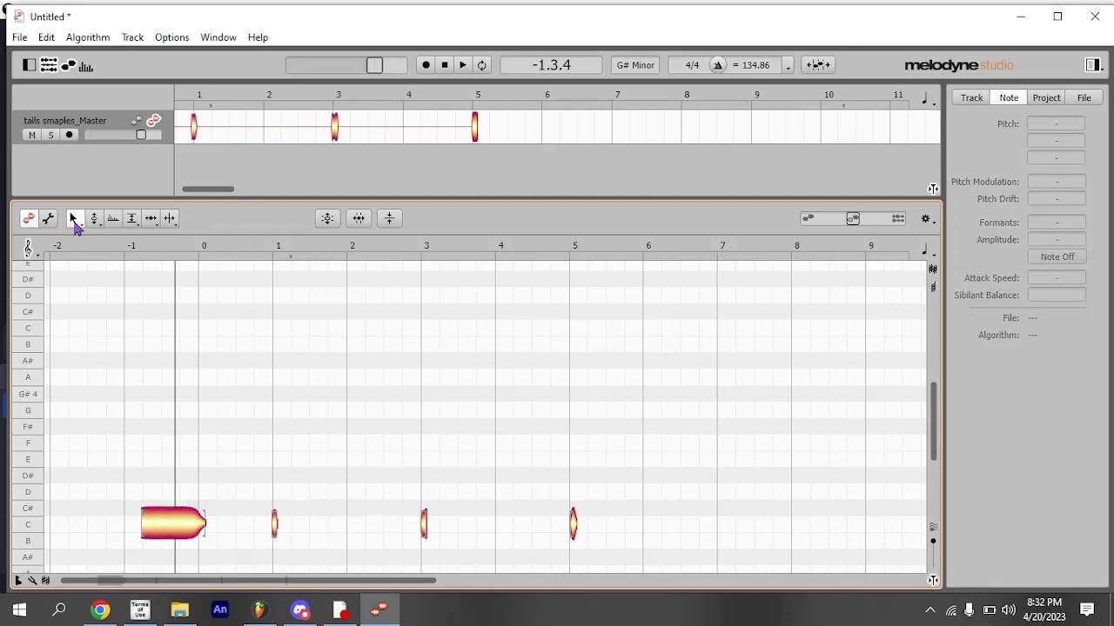
drag(157, 523, 199, 524)
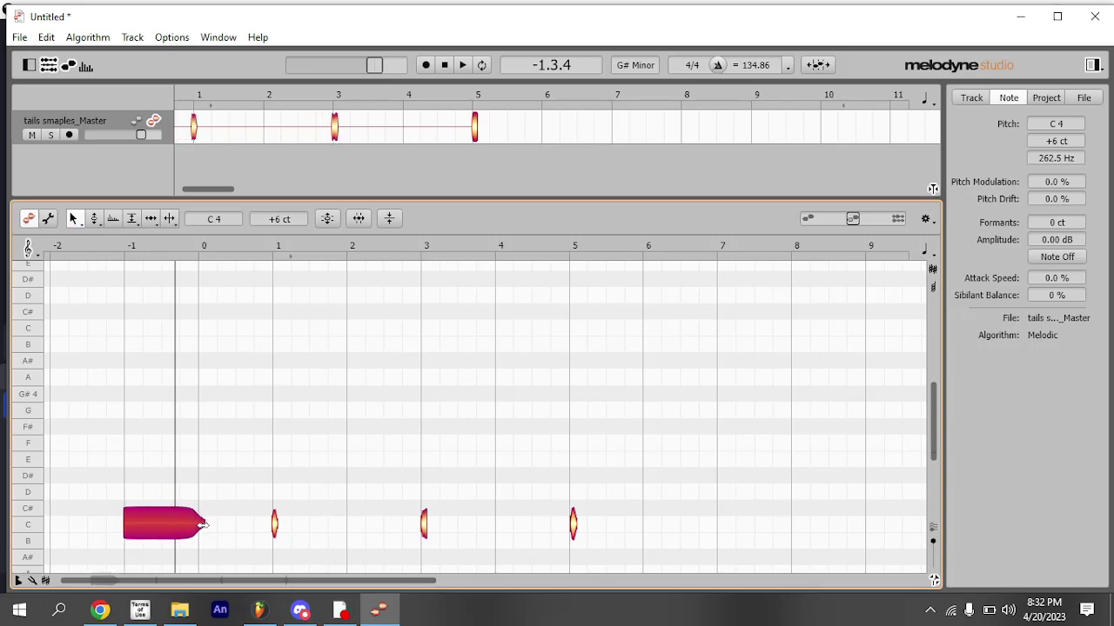
click(117, 497)
click(149, 511)
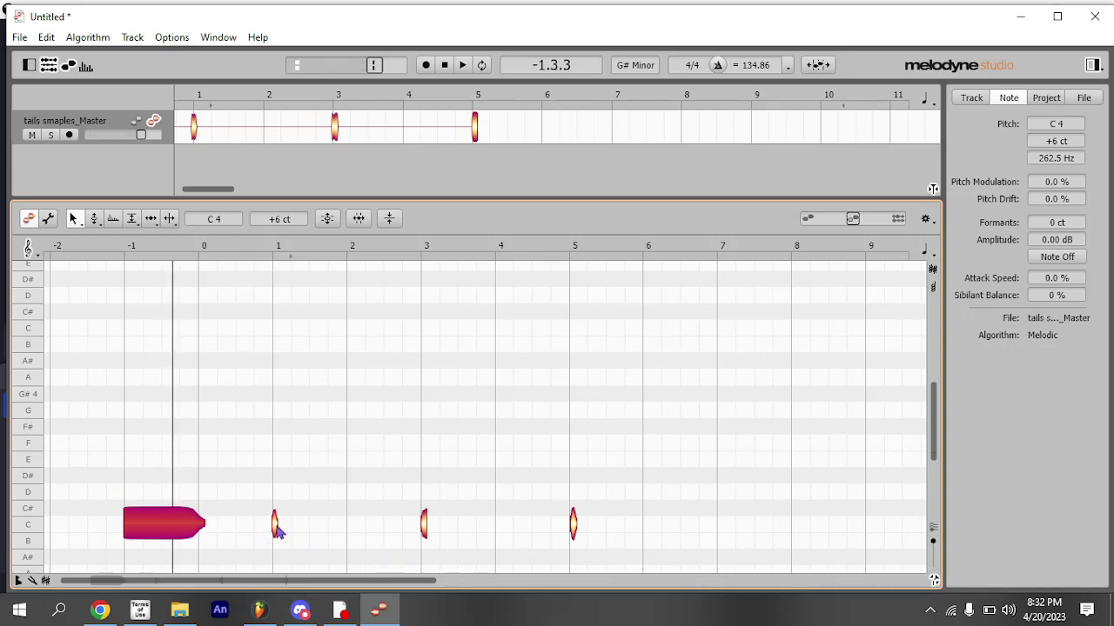
- Stretch the second note at bar 1 to roughly one bar long
drag(274, 523, 332, 539)
click(344, 613)
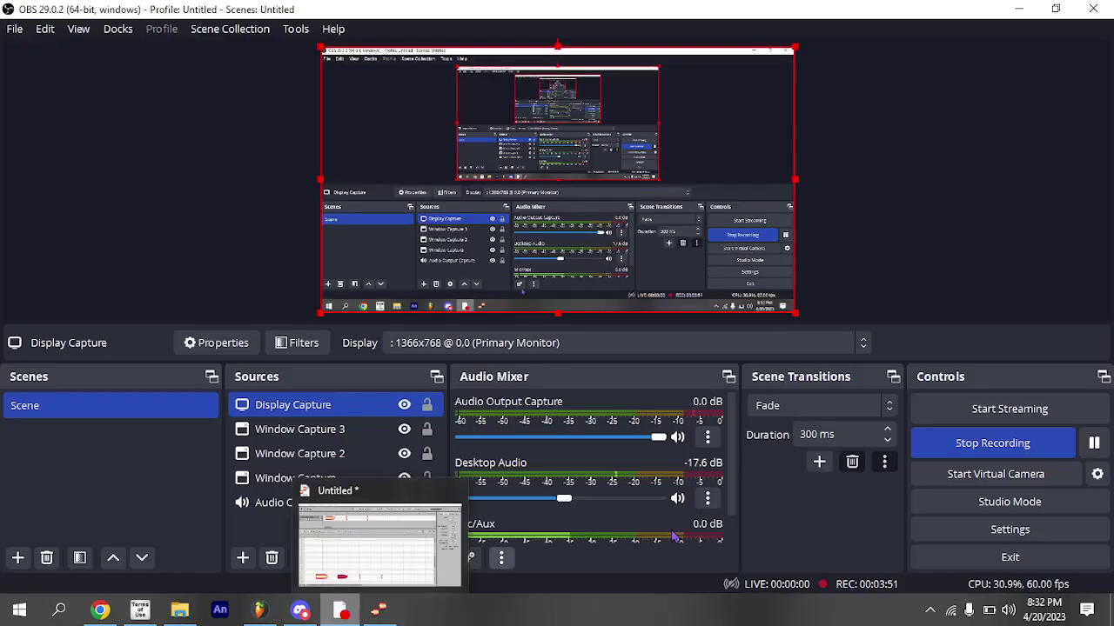
click(379, 612)
- Select all four notes and lower their amplitude to about -9.12 dB
key(ctrl+a)
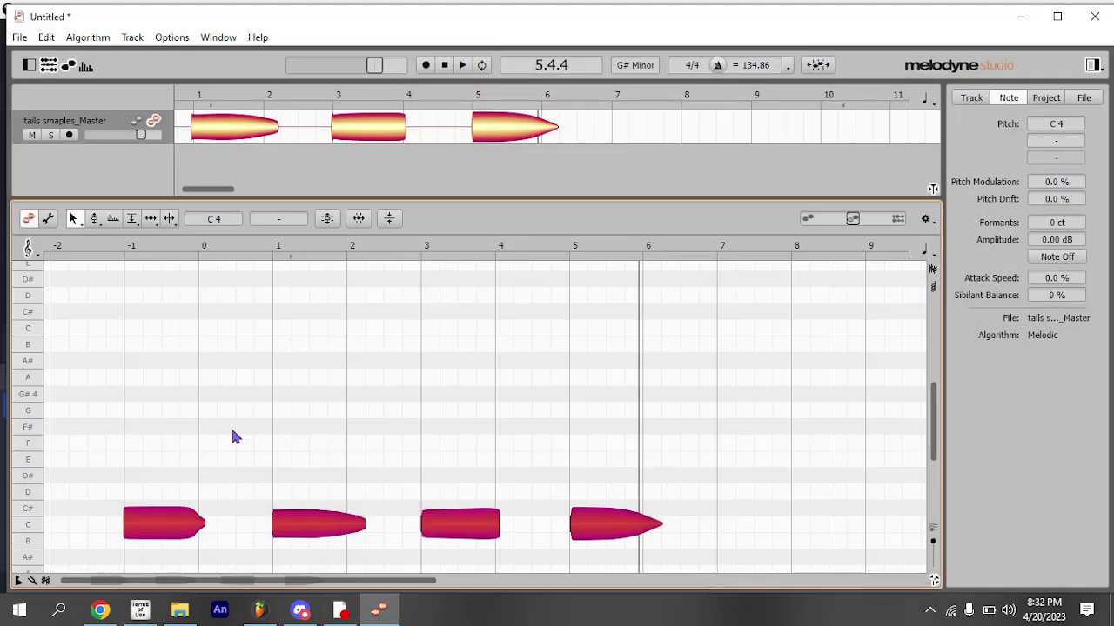
click(132, 221)
drag(161, 516, 174, 584)
click(75, 221)
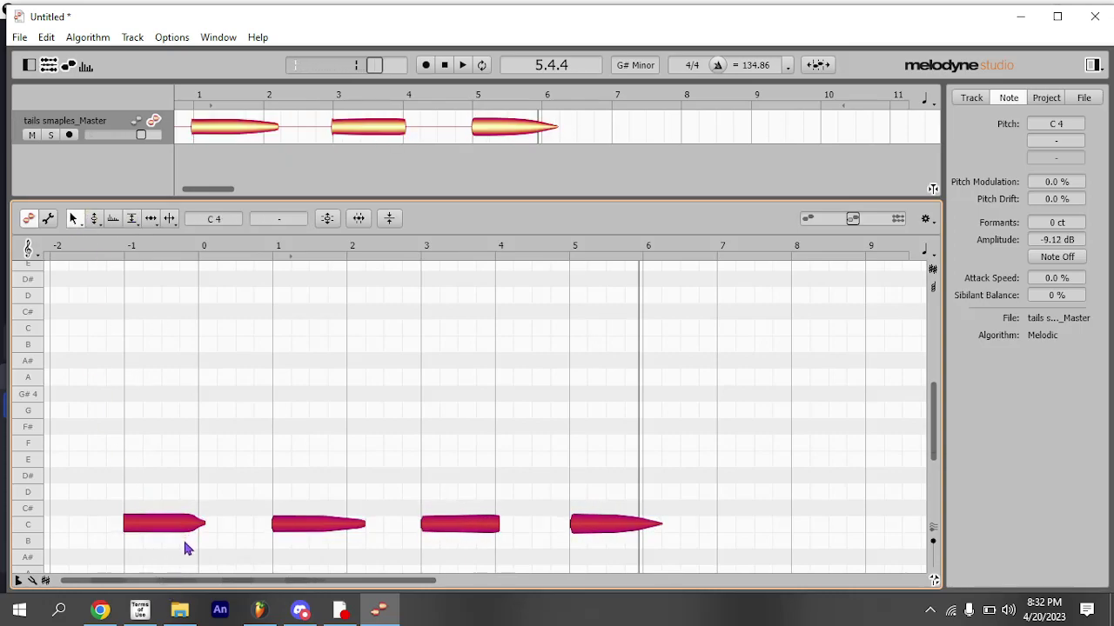
- Transpose all the selected notes down to C2 and play back the result
click(153, 526)
mouse_move(165, 533)
mouse_down()
mouse_move(170, 568)
mouse_move(182, 393)
mouse_move(157, 560)
mouse_move(175, 506)
mouse_move(178, 525)
mouse_up()
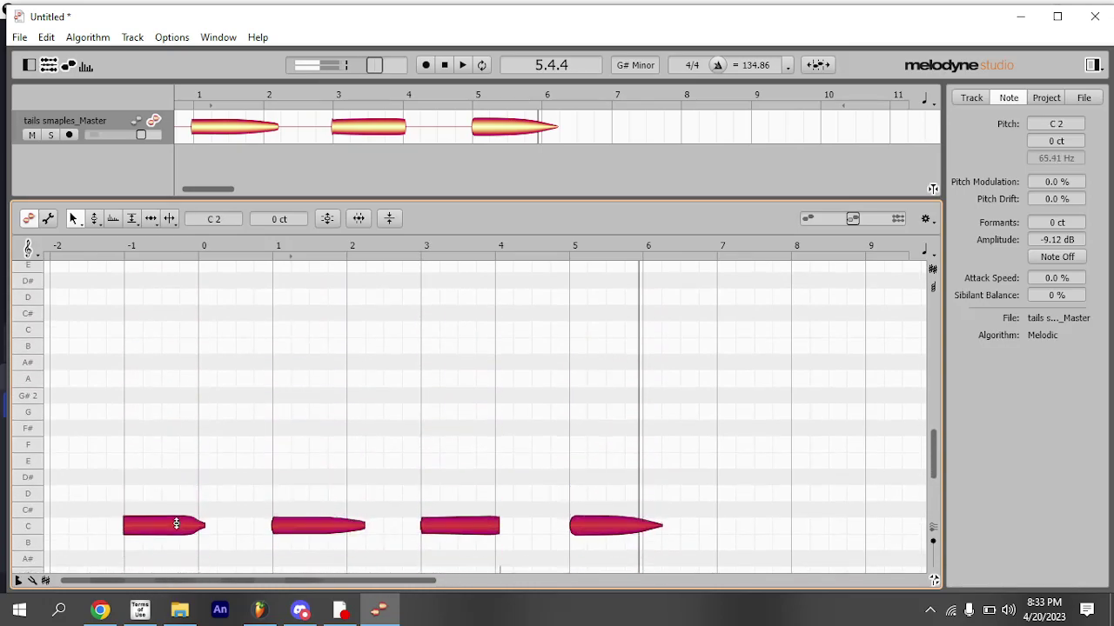
key(space)
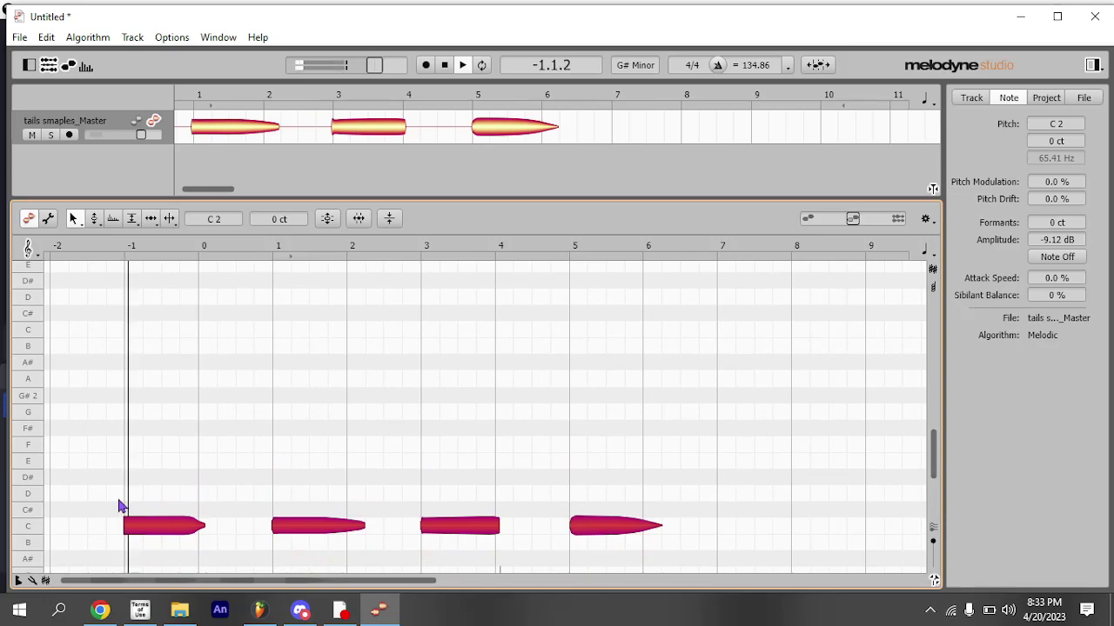
- Raise the second note to C#2, the third to D2 and the fourth to D#2
click(261, 494)
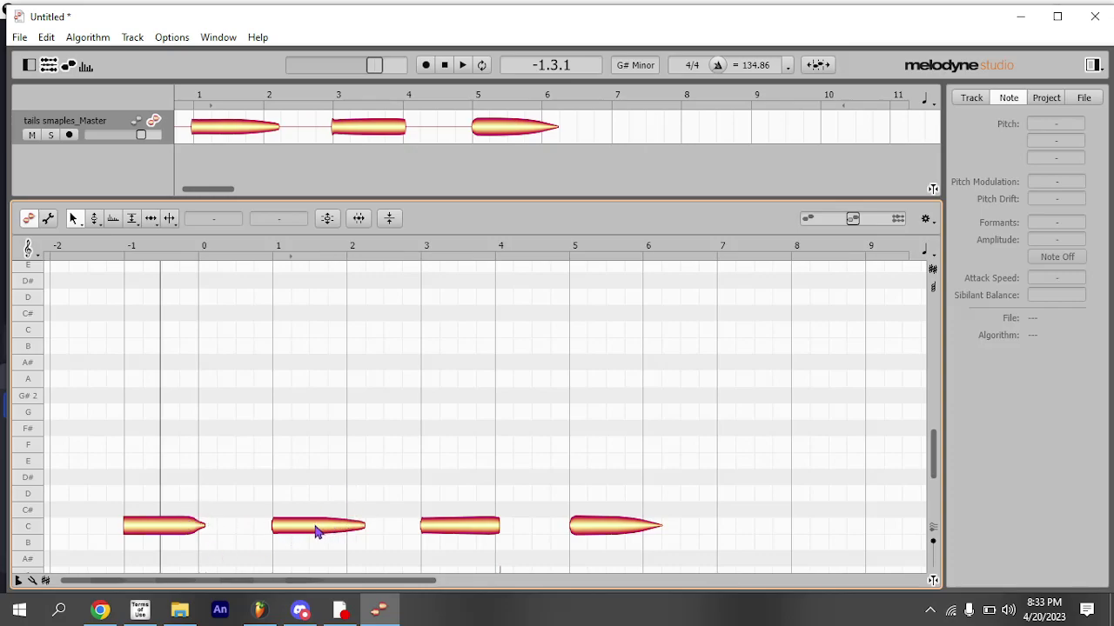
drag(317, 533, 316, 515)
drag(441, 537, 443, 494)
drag(631, 536, 632, 488)
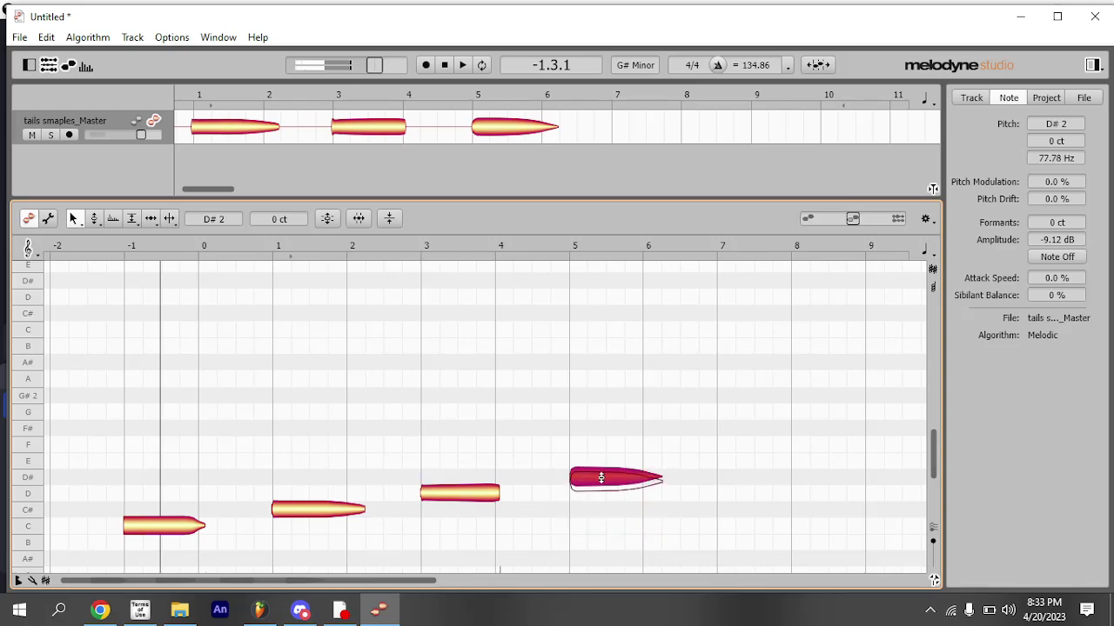
- Copy the four ascending notes, paste them at bar 7 and transpose the copies to run from E2 to G2
drag(428, 580, 720, 602)
key(ctrl+a)
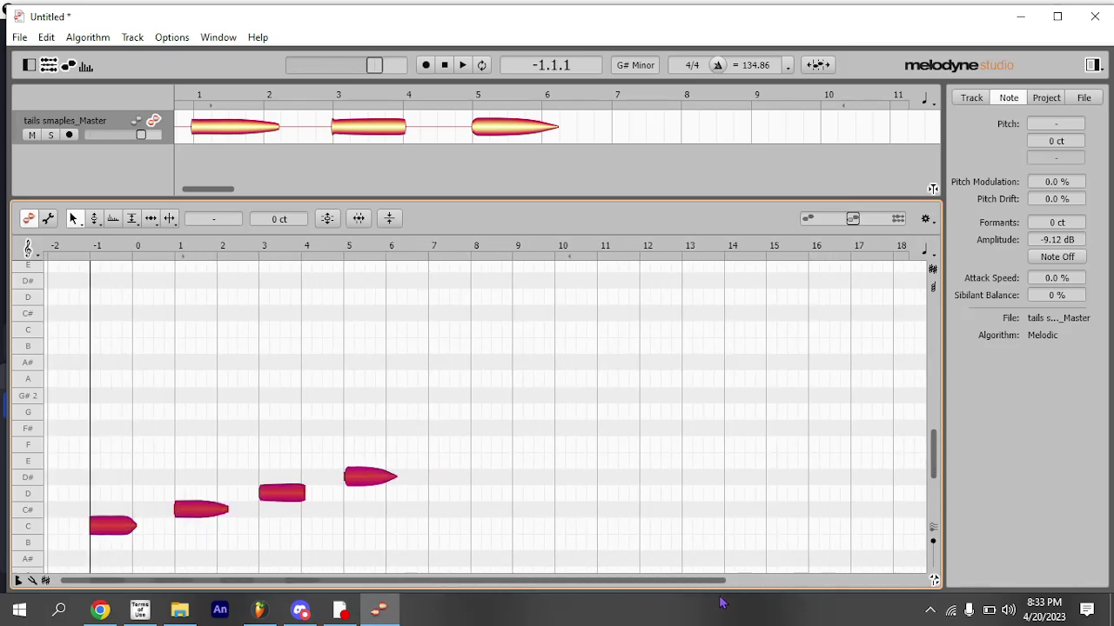
key(ctrl+c)
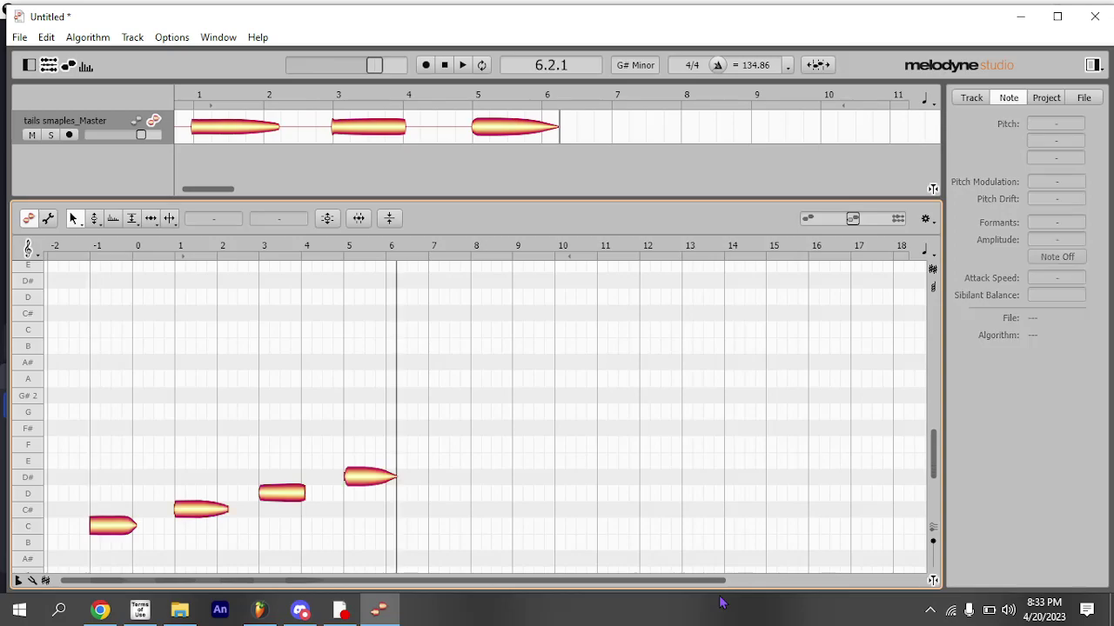
key(ctrl+v)
drag(713, 418, 398, 505)
click(453, 455)
drag(740, 324, 445, 367)
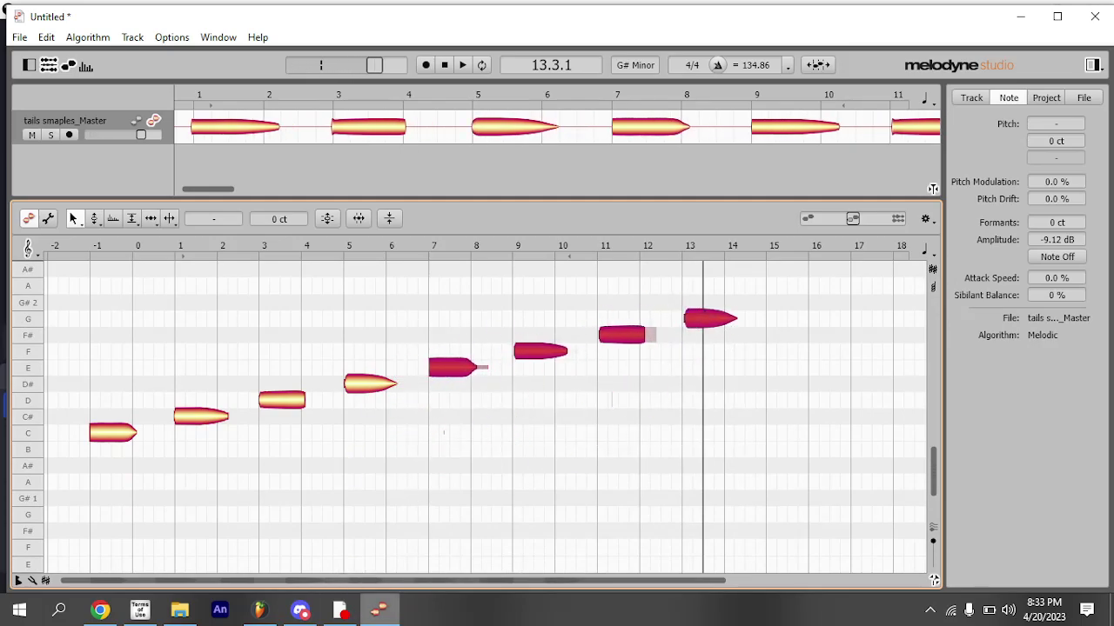
click(340, 610)
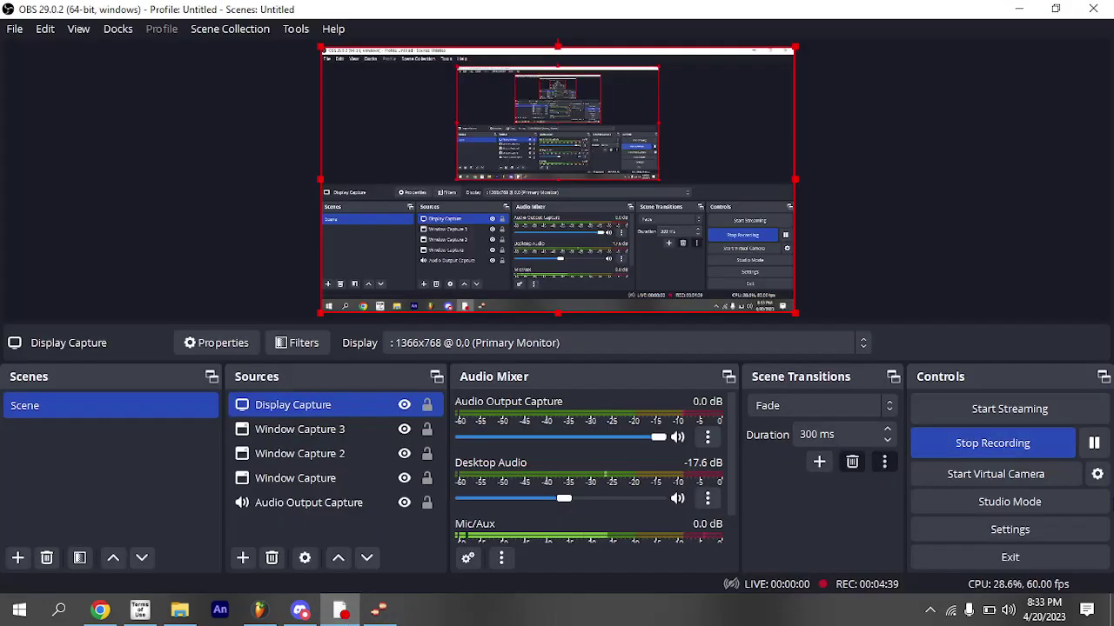
click(1095, 443)
click(379, 610)
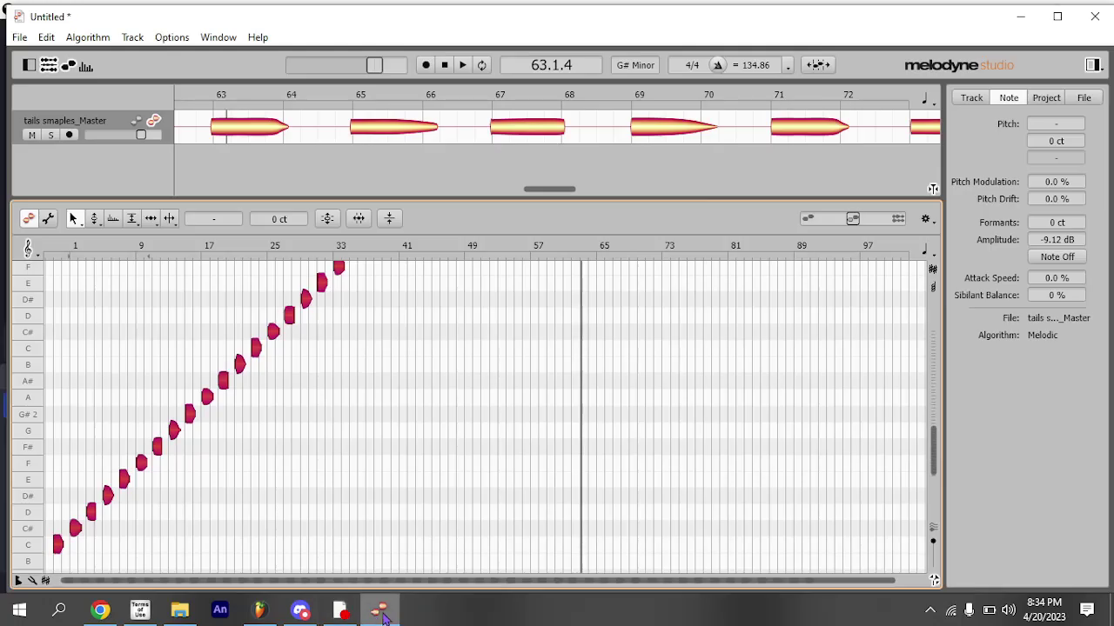
scroll(245, 391, up, 2)
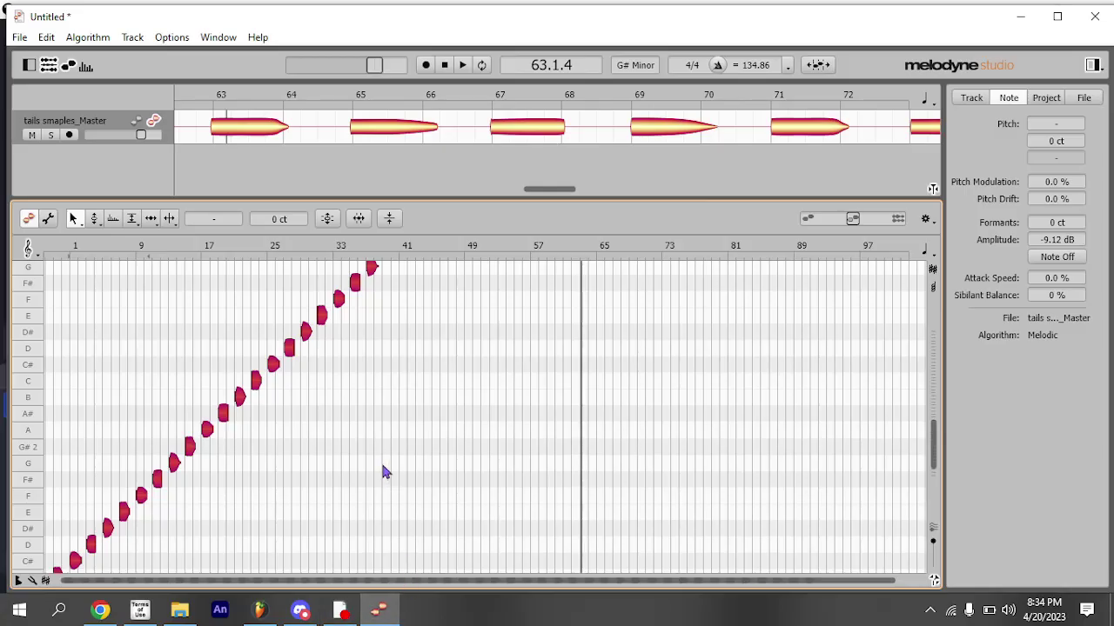
scroll(382, 465, up, 8)
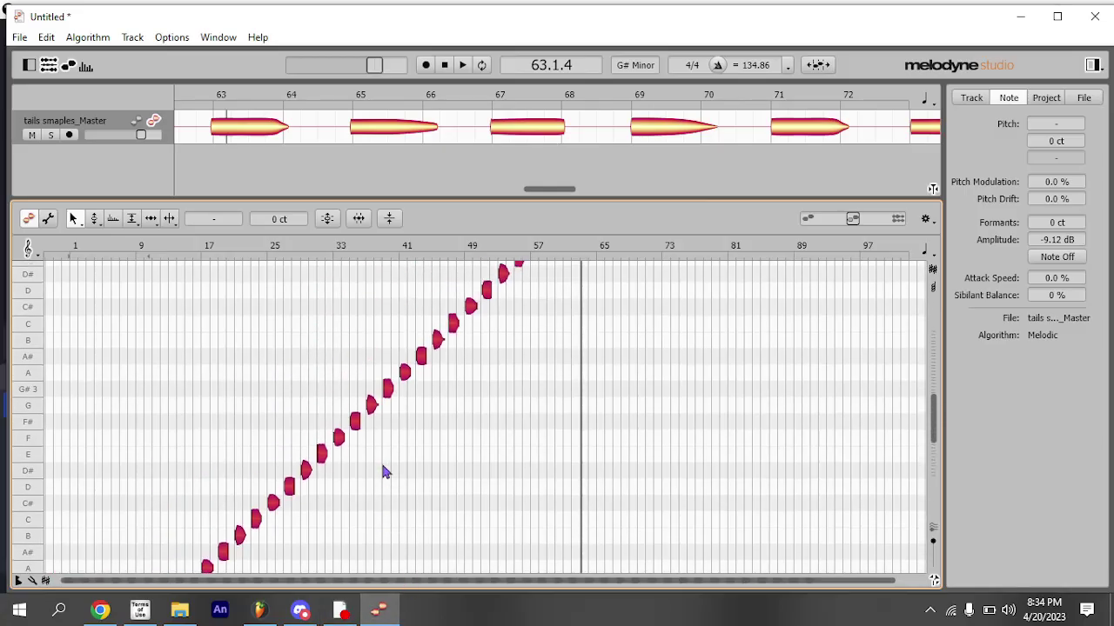
scroll(382, 465, down, 8)
scroll(383, 471, down, 3)
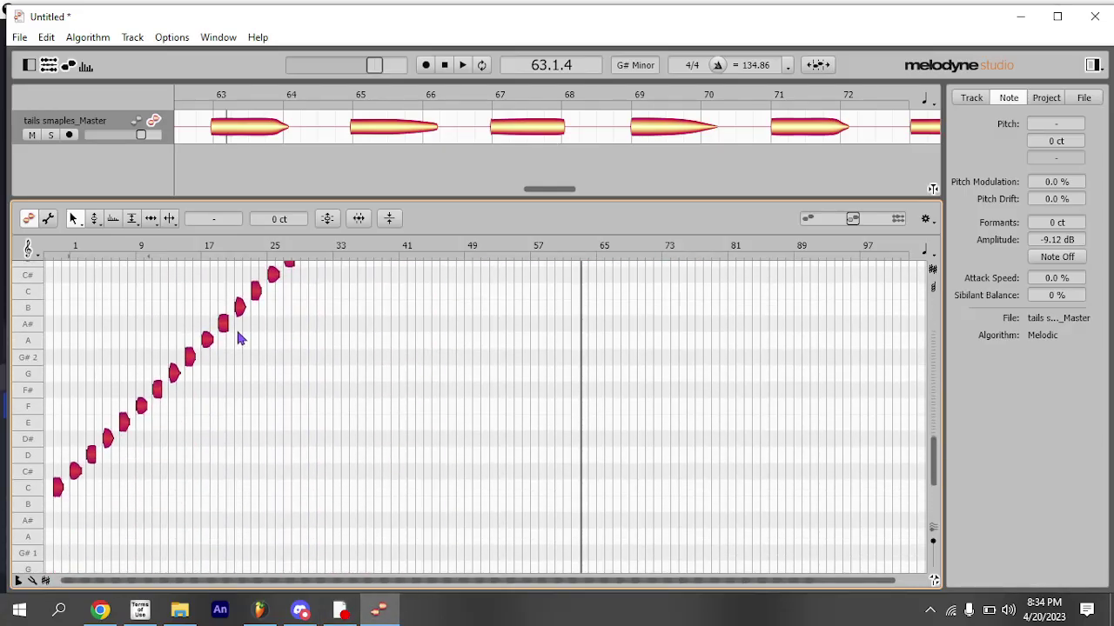
click(19, 37)
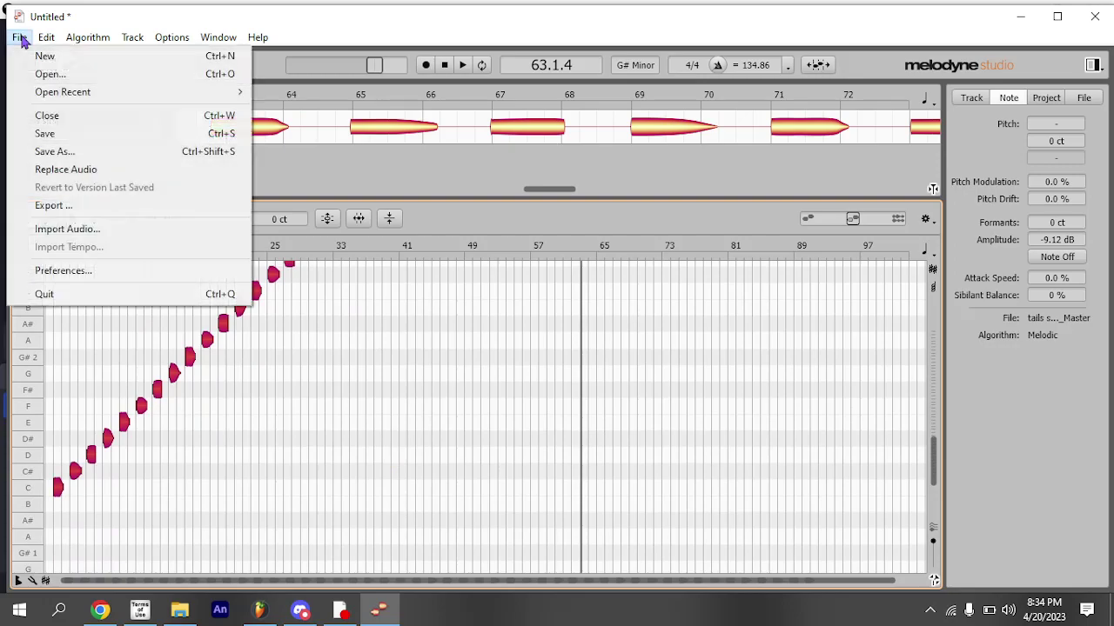
click(69, 208)
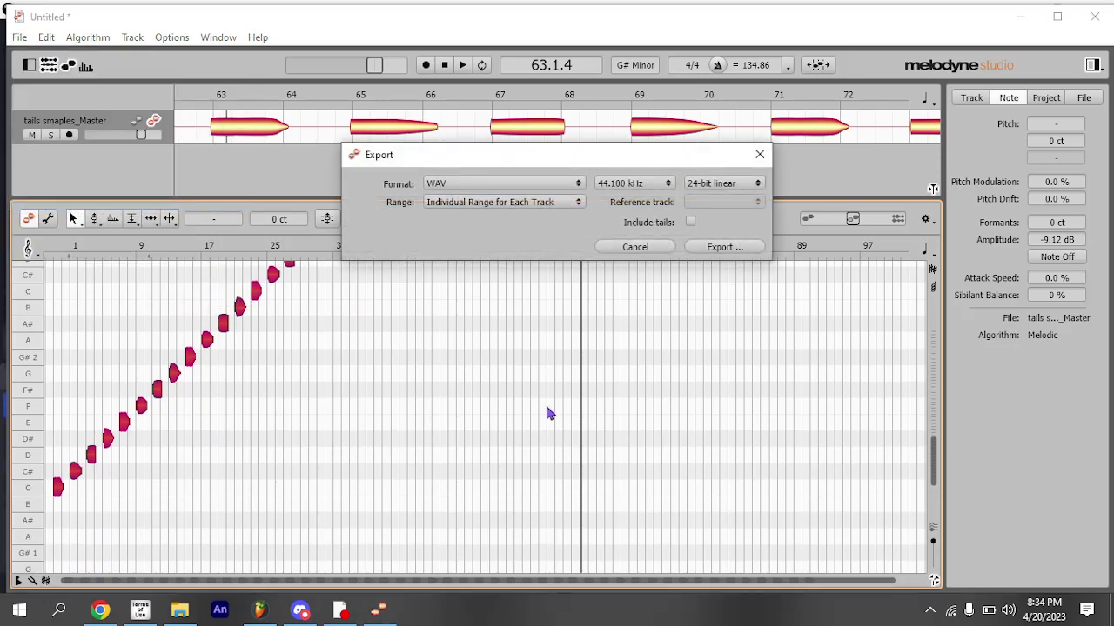
click(736, 246)
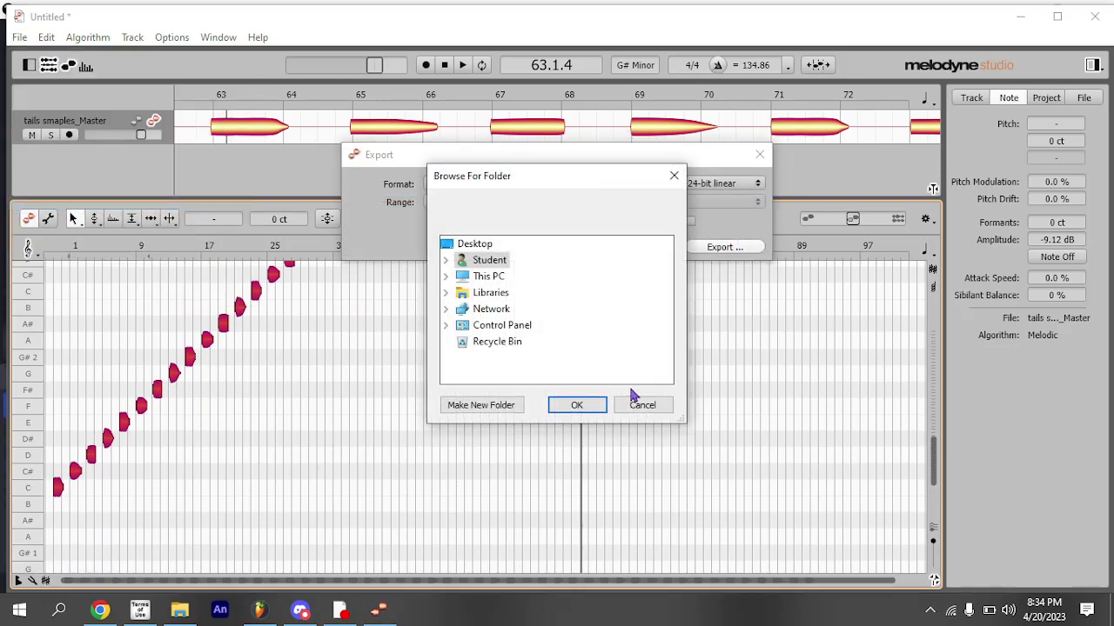
double_click(480, 278)
double_click(487, 309)
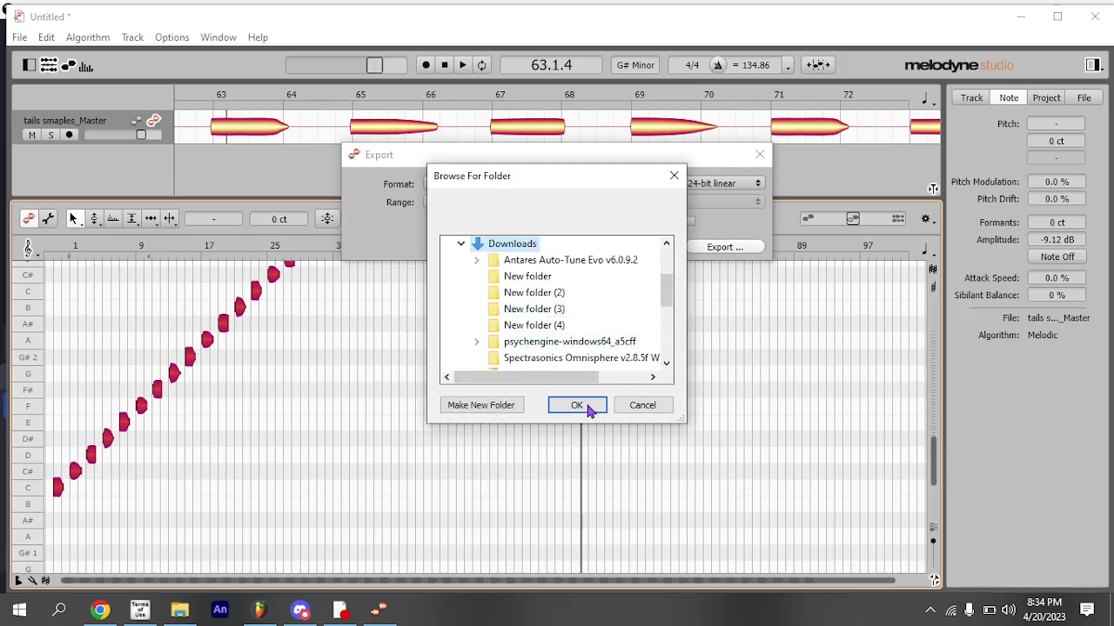
click(673, 176)
click(759, 154)
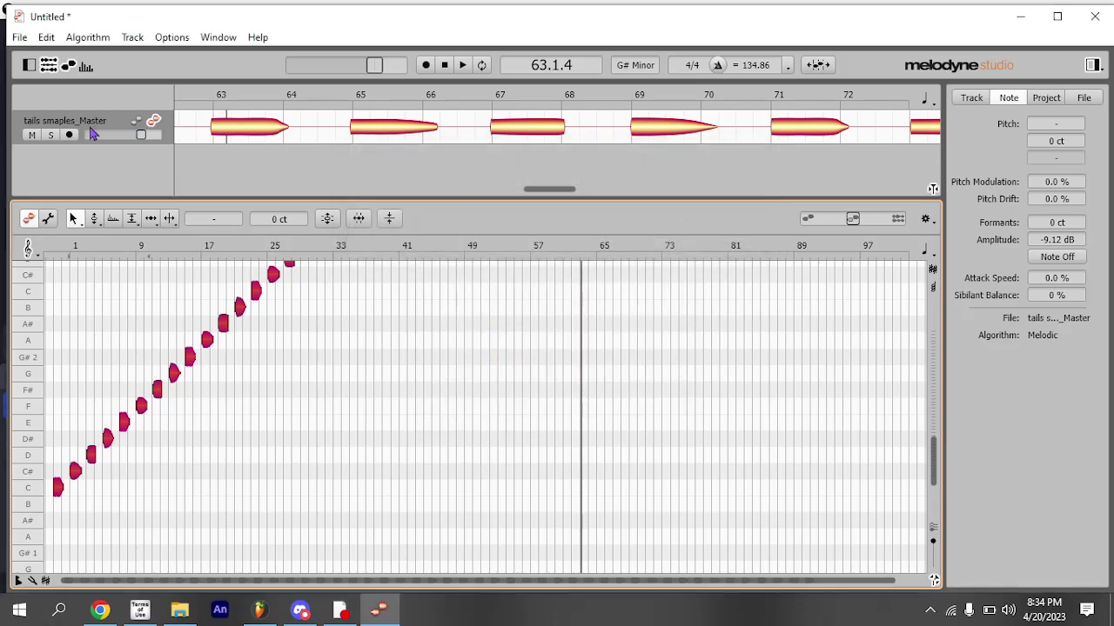
- Rename the "tails smaples_Master" track to "tails"
right_click(79, 124)
click(126, 195)
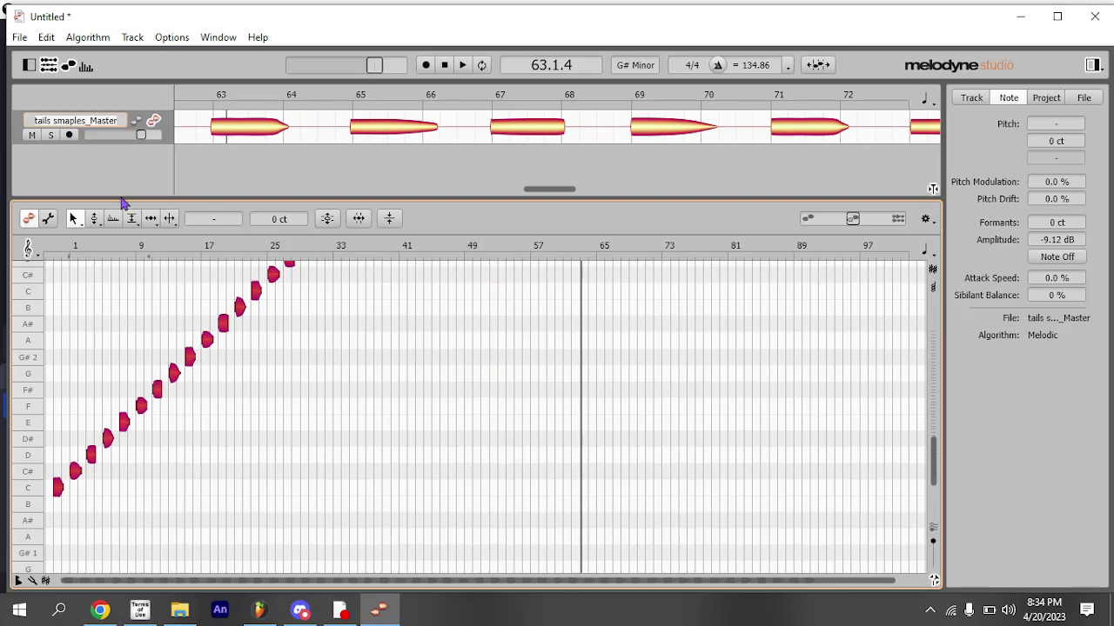
text(tai)
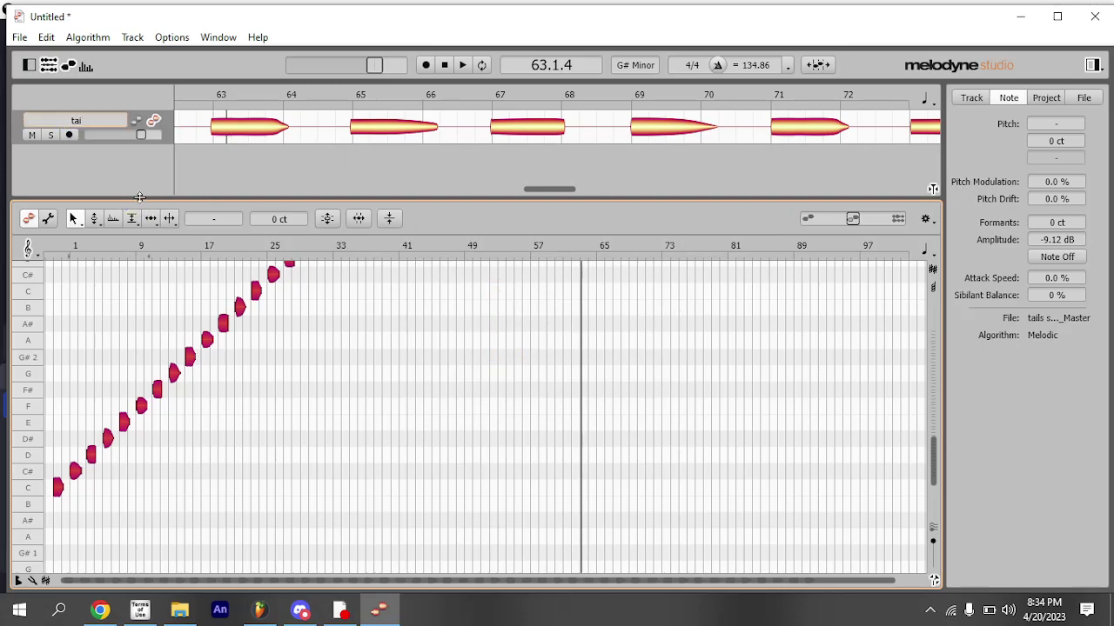
text(ls)
click(122, 181)
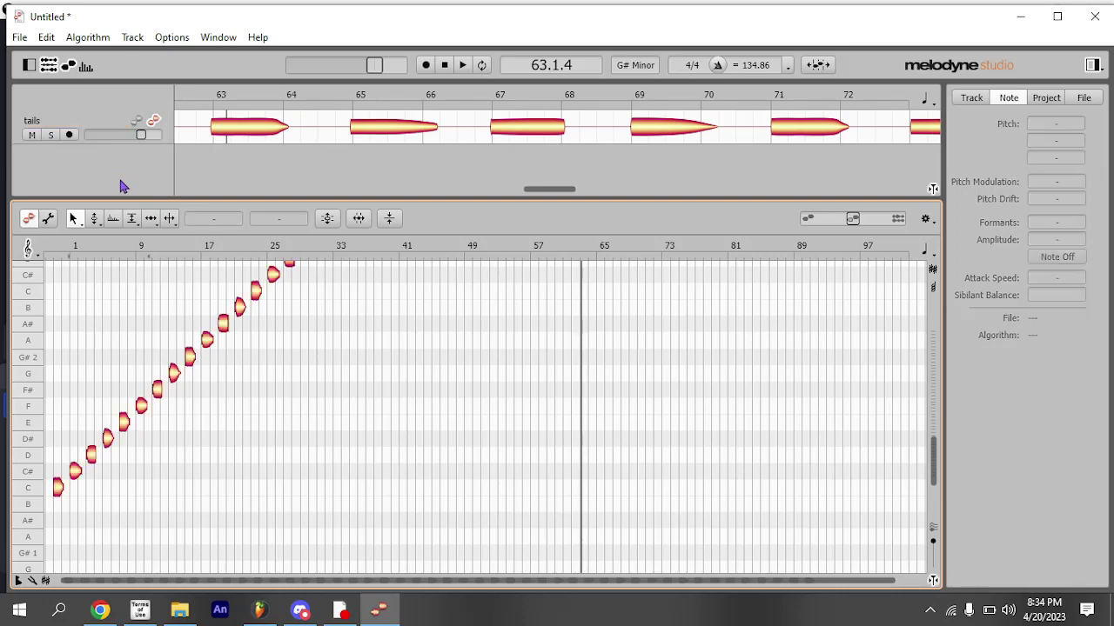
- Select all notes and export the track as a 44.100 kHz, 24-bit WAV with individual track range into the Downloads folder
key(ctrl+a)
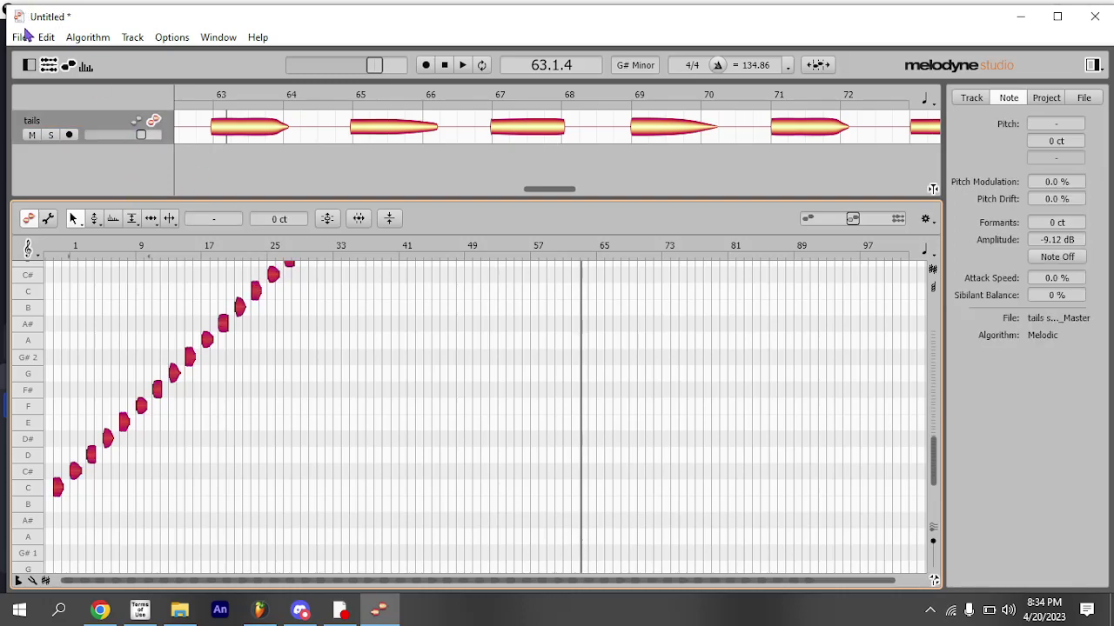
click(24, 36)
click(53, 205)
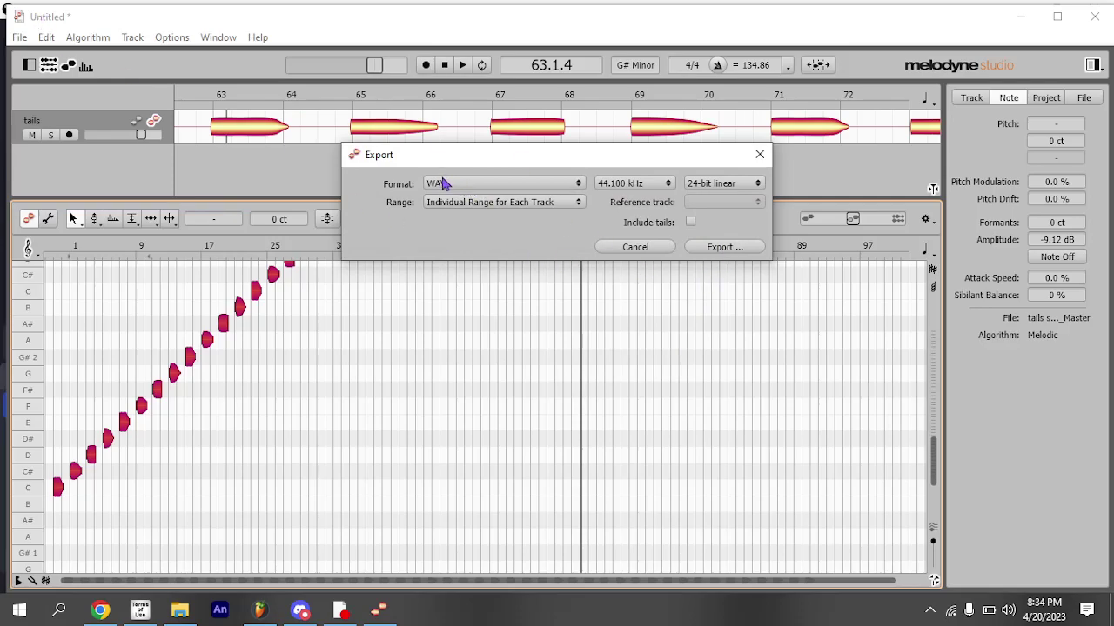
click(727, 250)
double_click(486, 280)
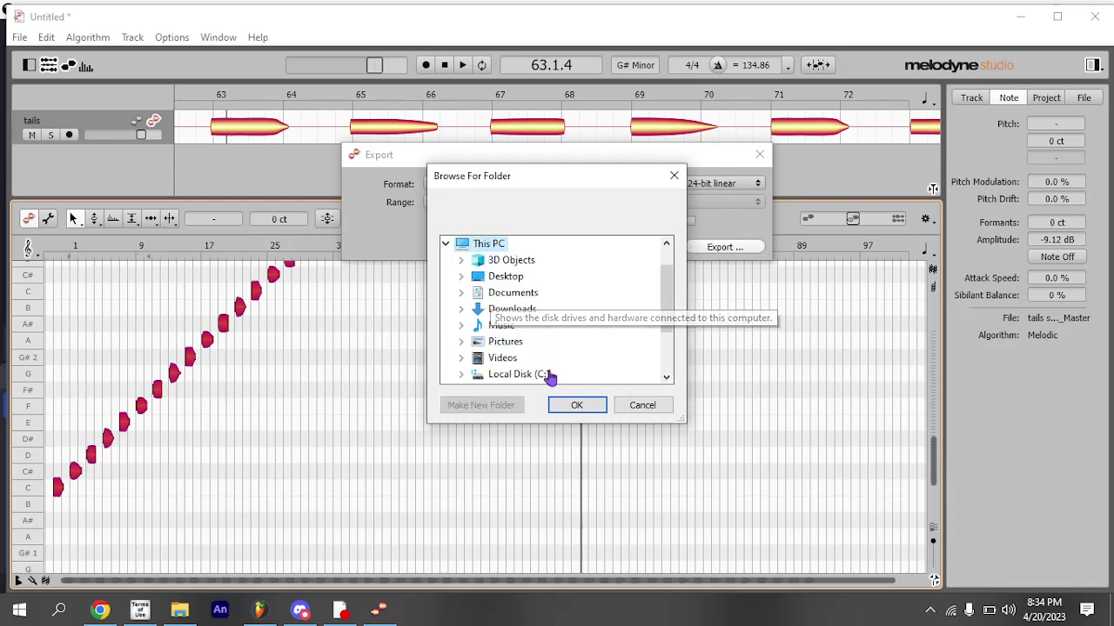
double_click(489, 309)
click(576, 406)
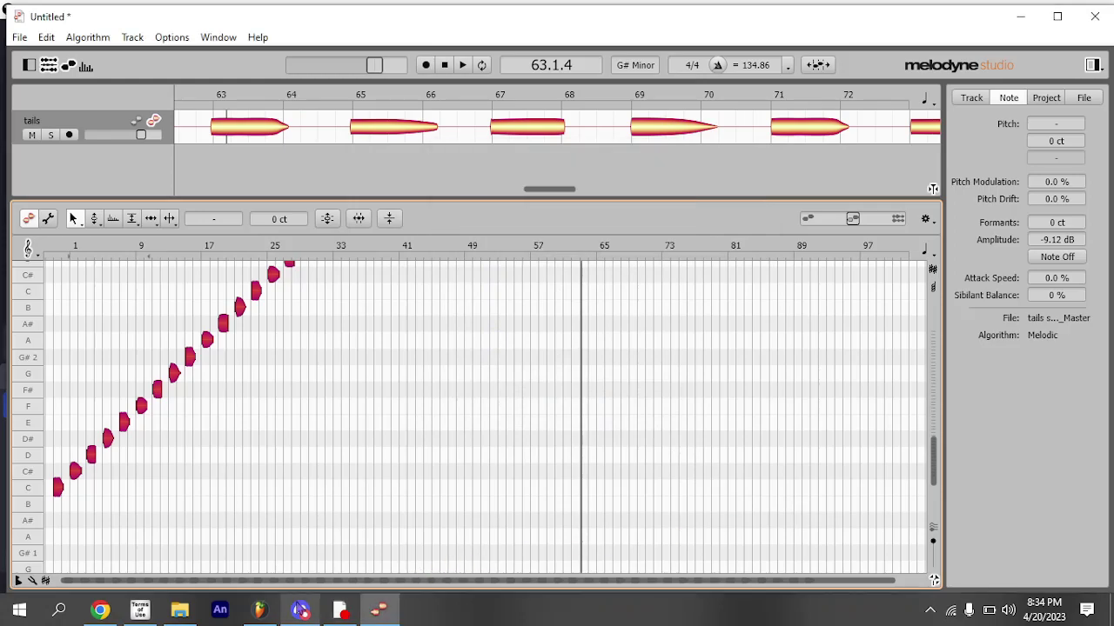
- Switch to File Explorer and bring tails.wav from Downloads into the FL Studio playlist on Track 8, just after bar 2
click(260, 609)
click(192, 609)
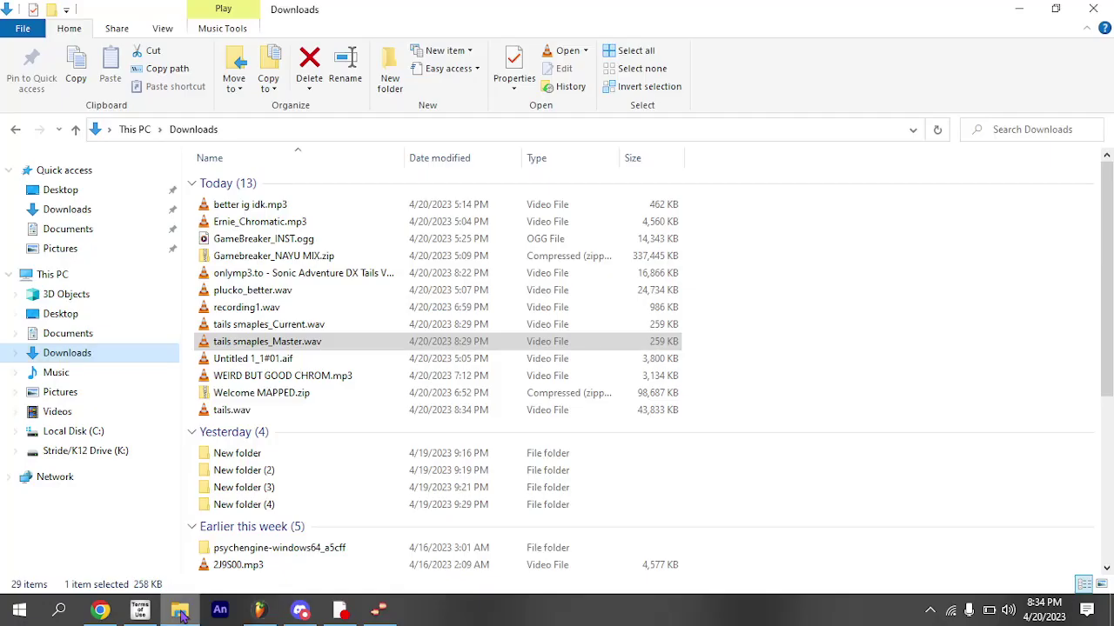
drag(220, 412, 490, 467)
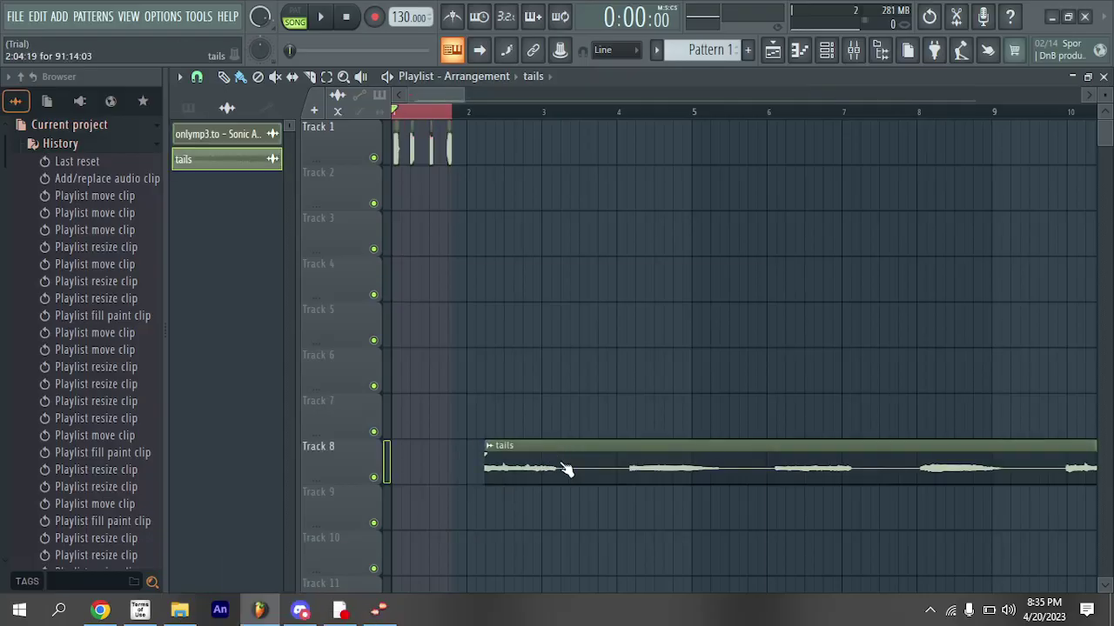
- Open the tails clip's audio in a new Slicex channel and reposition the Slicex window so its waveform and keyboard are fully visible
double_click(566, 470)
drag(407, 283, 420, 134)
right_click(547, 492)
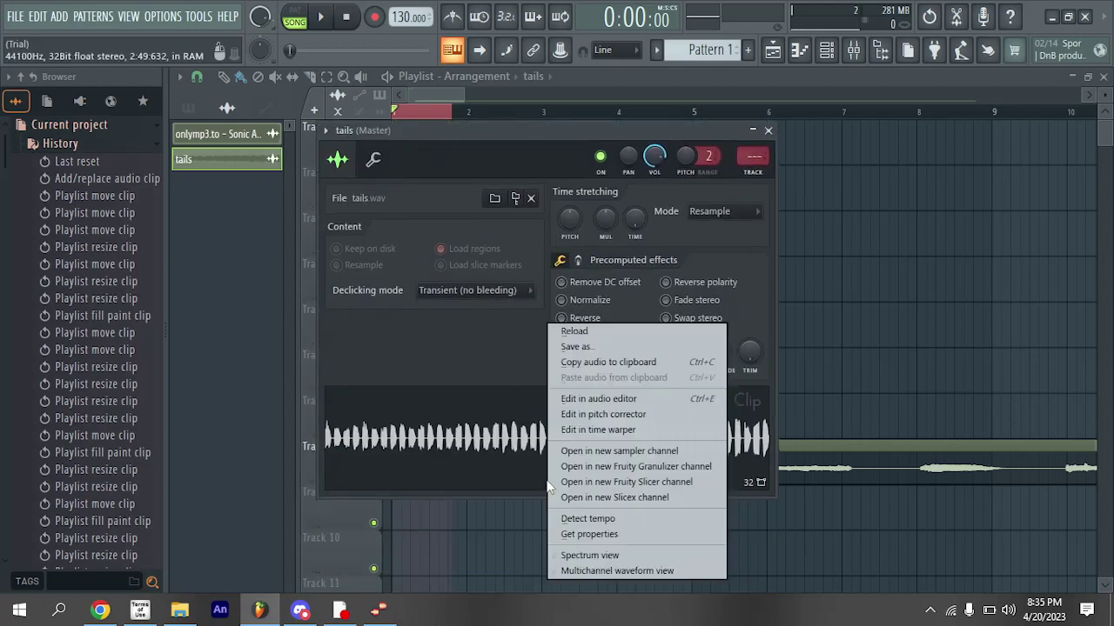
click(632, 500)
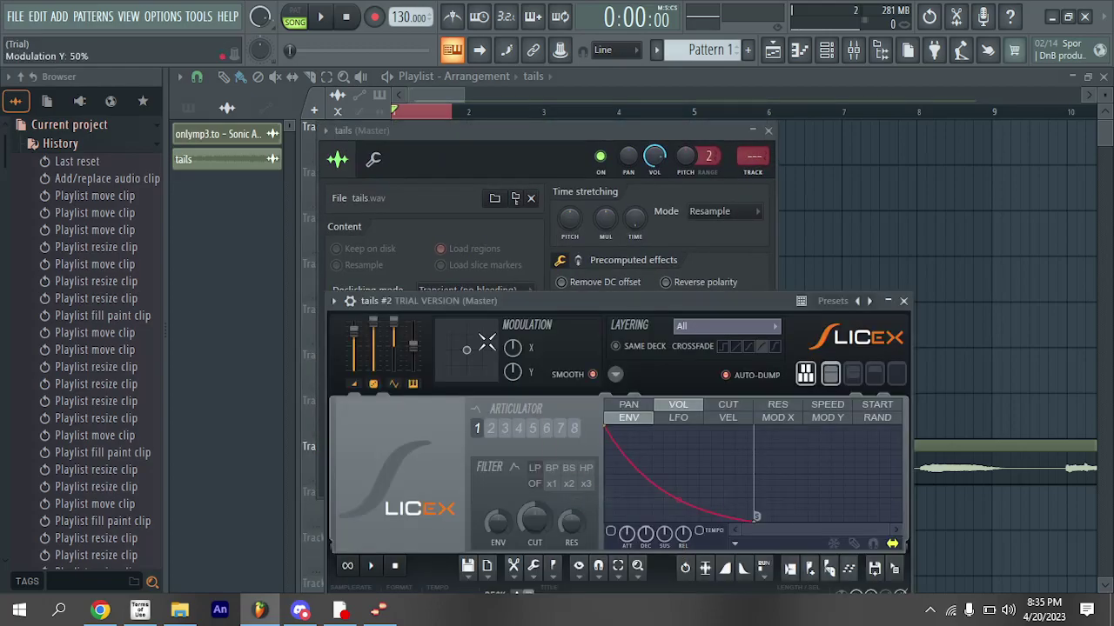
drag(457, 303, 432, 7)
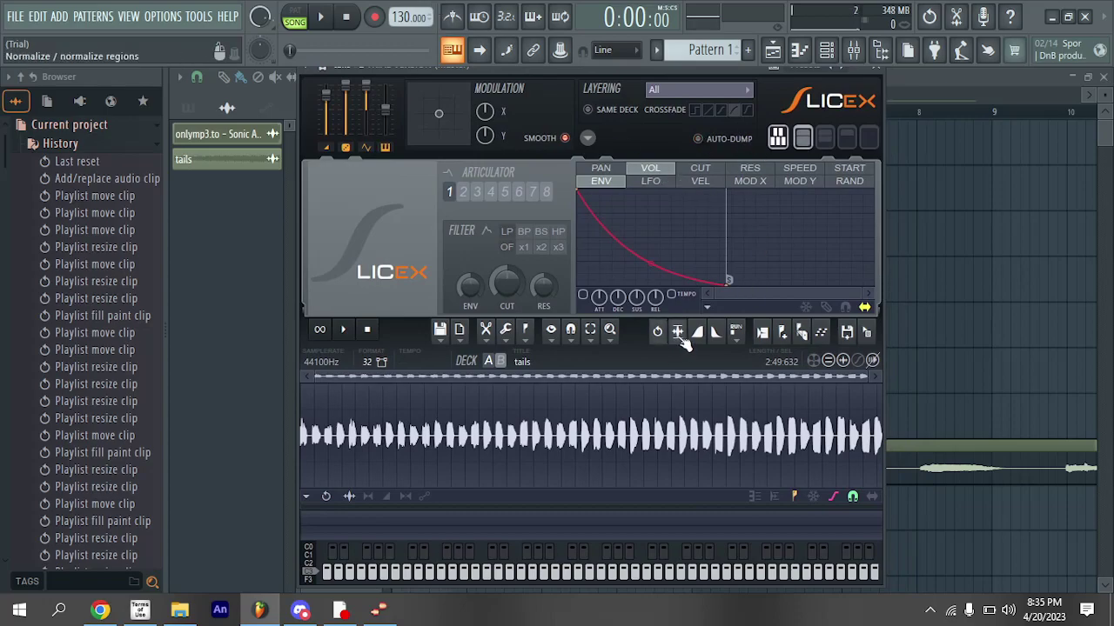
- Normalize and dull auto-slice the tails sample in Slicex, and audition the slices across the keyboard
click(801, 333)
click(840, 342)
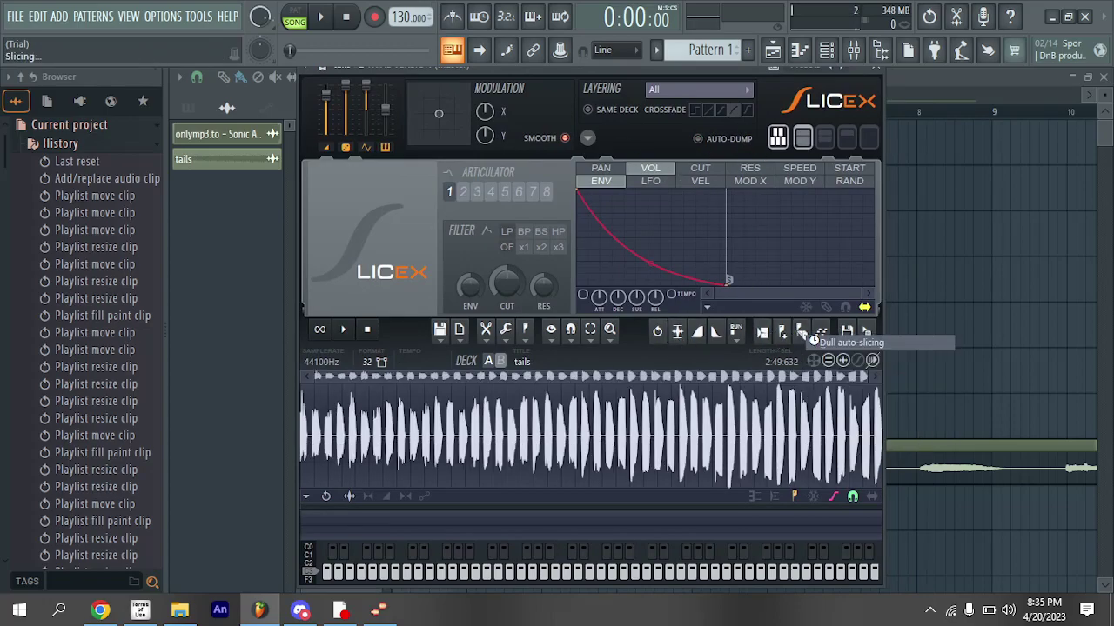
drag(491, 582, 600, 557)
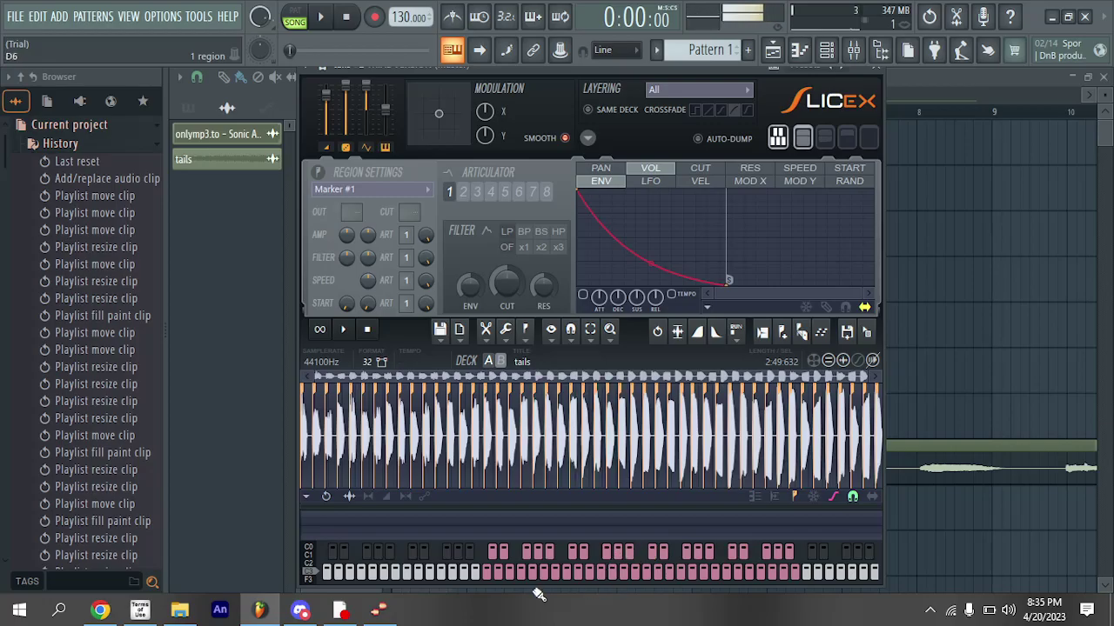
click(379, 609)
click(340, 609)
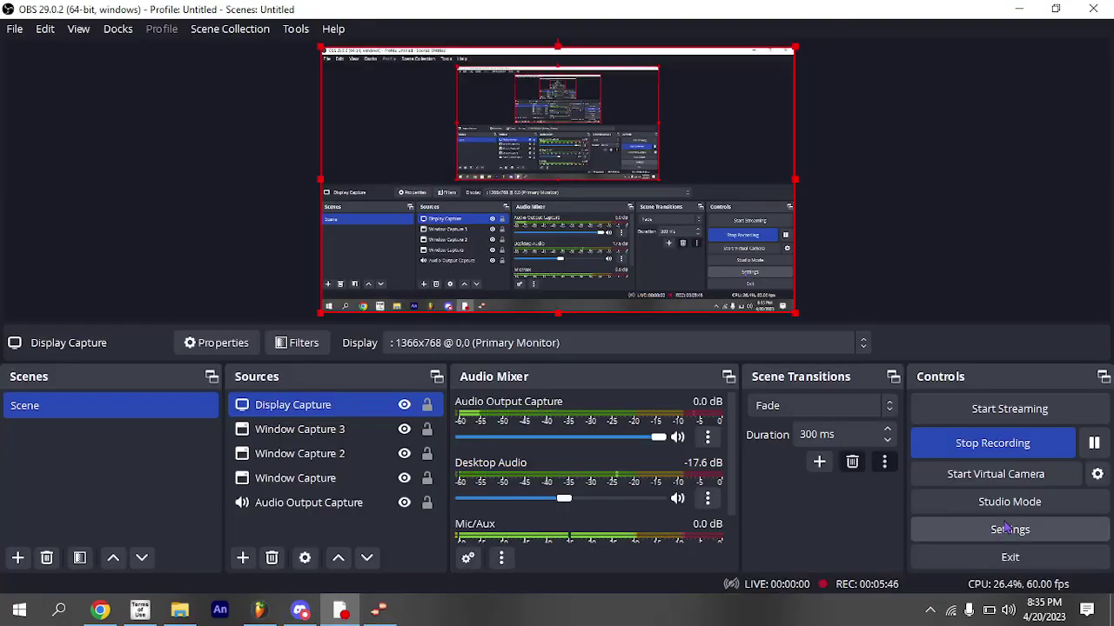